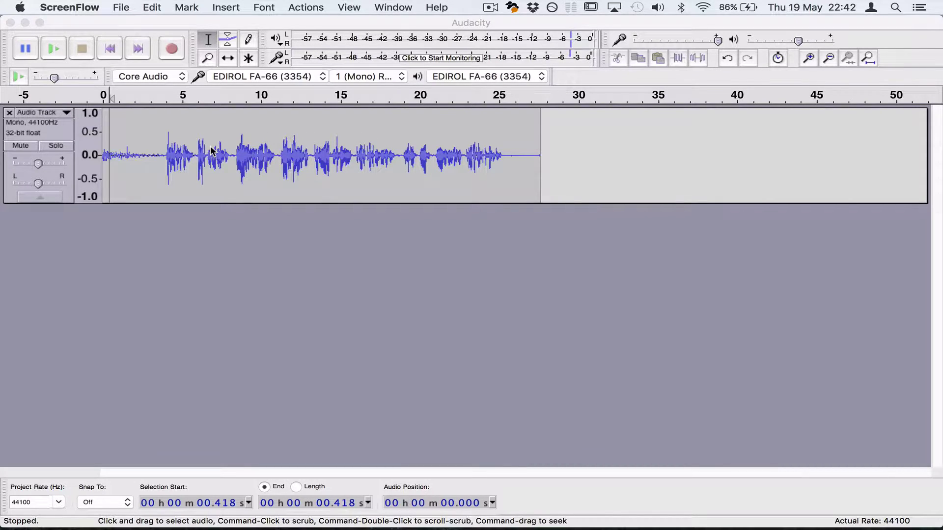
Preview the recording and roughly select the quiet lead-in before the speech
click(162, 141)
key(space)
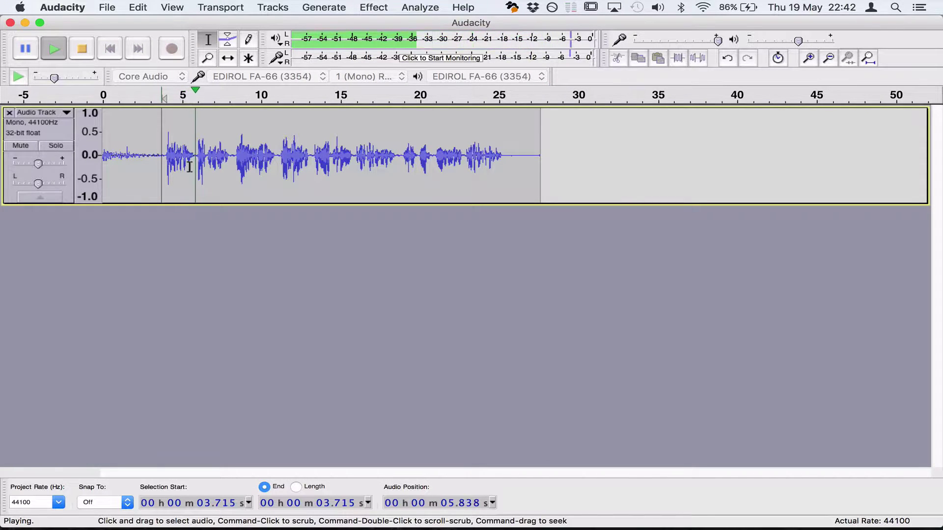
key(space)
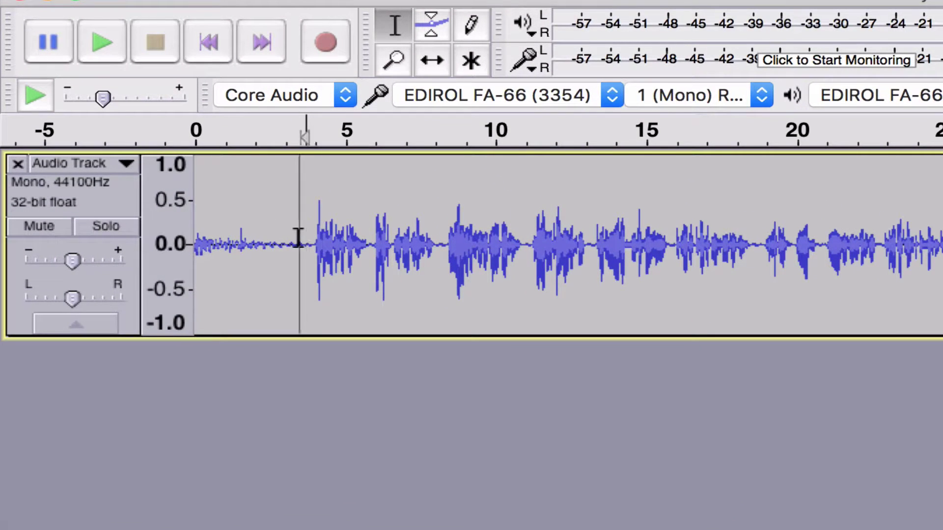
drag(156, 158, 126, 149)
drag(238, 234, 182, 235)
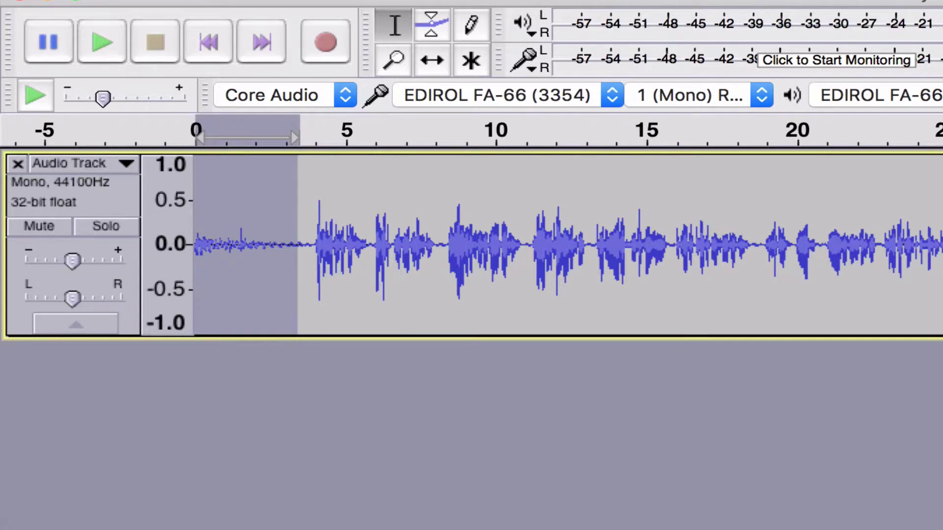
Zoom in, select from 0 to about 3.7 s, and delete the silent opening
key(ctrl+1)
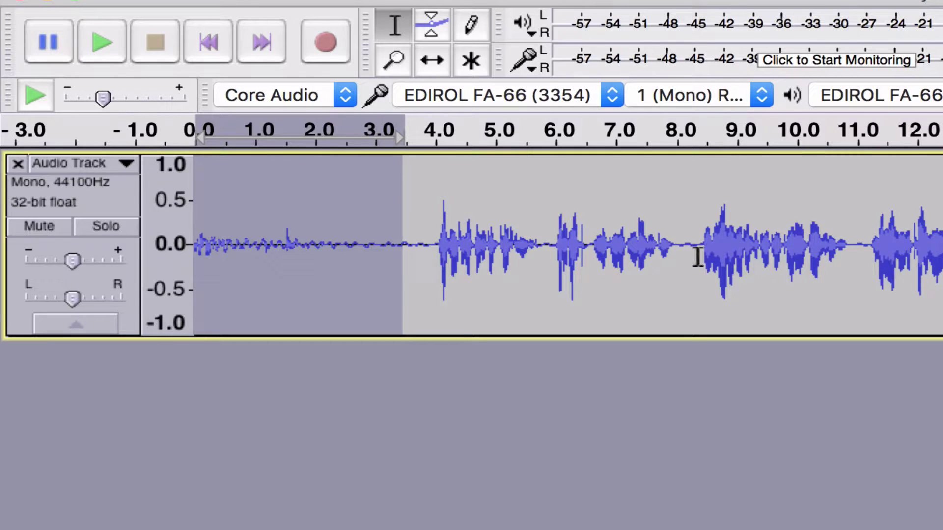
click(448, 285)
drag(405, 275, 387, 274)
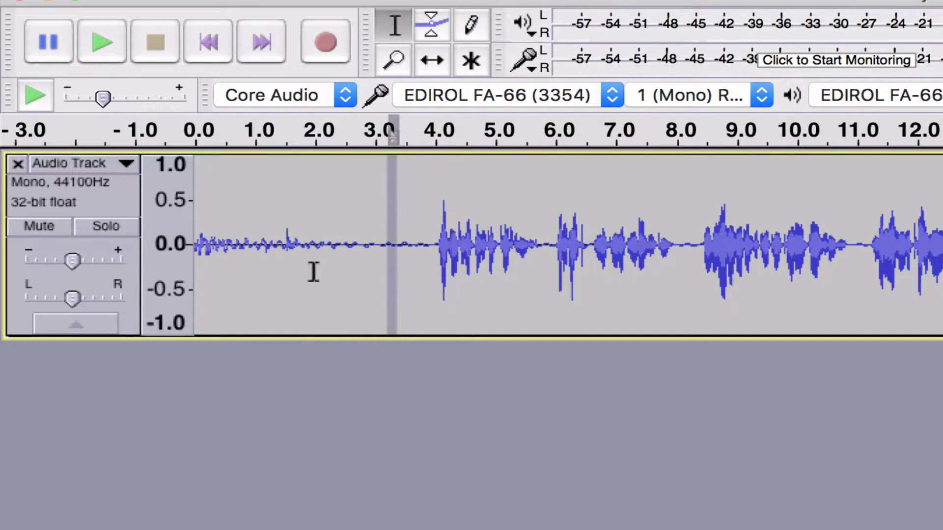
drag(314, 272, 143, 243)
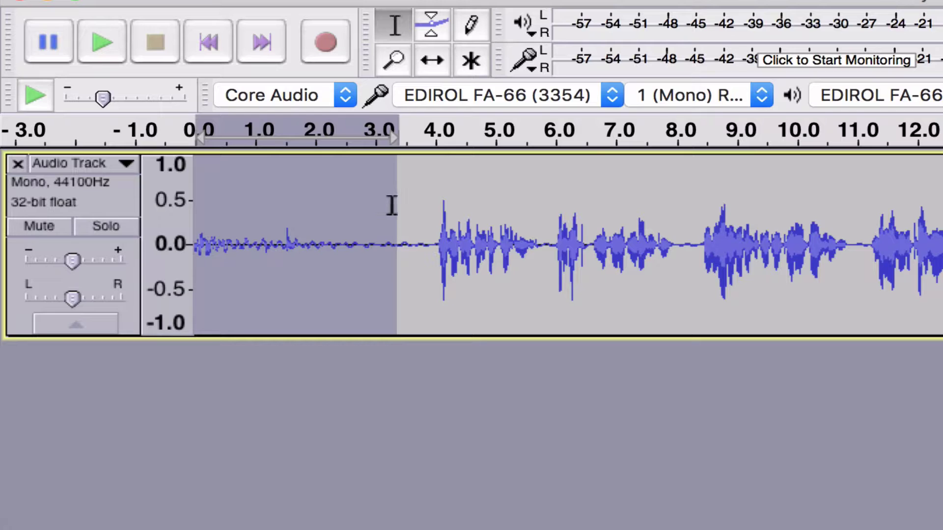
drag(388, 208, 266, 208)
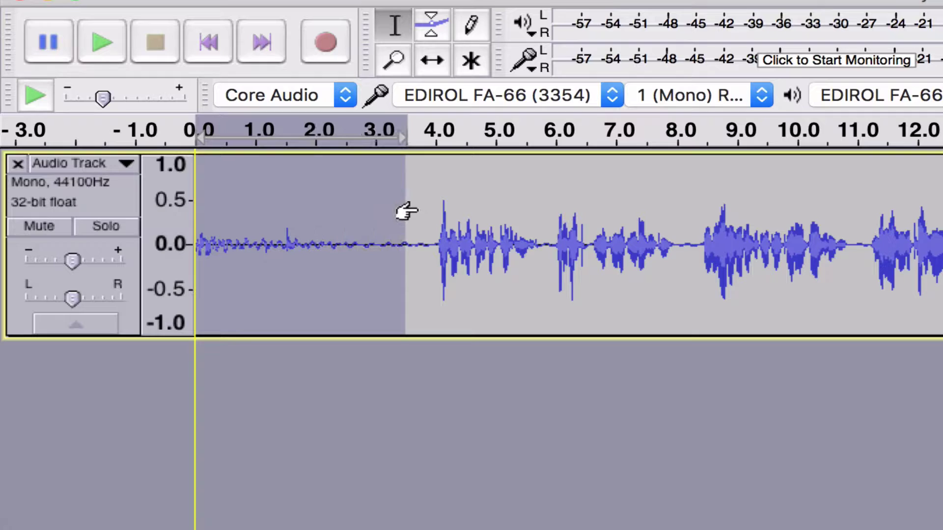
mouse_move(266, 209)
mouse_down()
mouse_move(289, 165)
mouse_move(218, 137)
mouse_up()
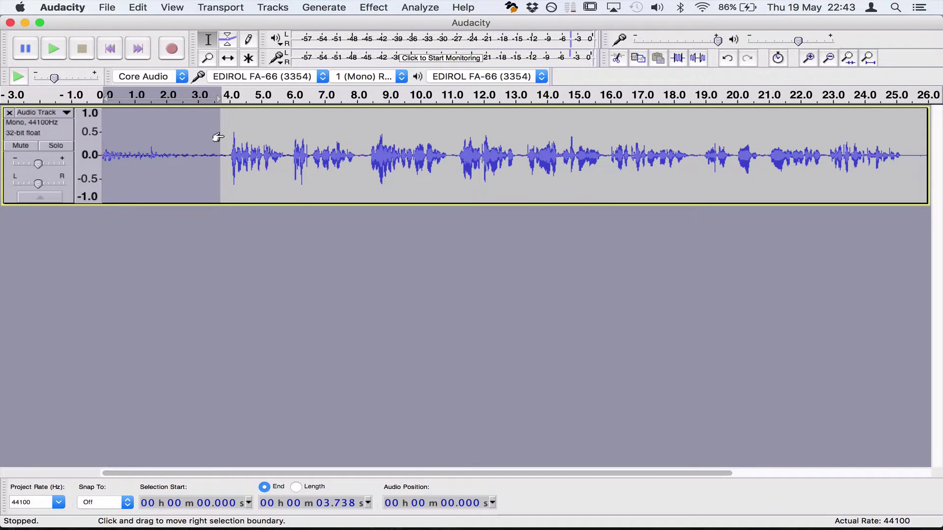
key(Delete)
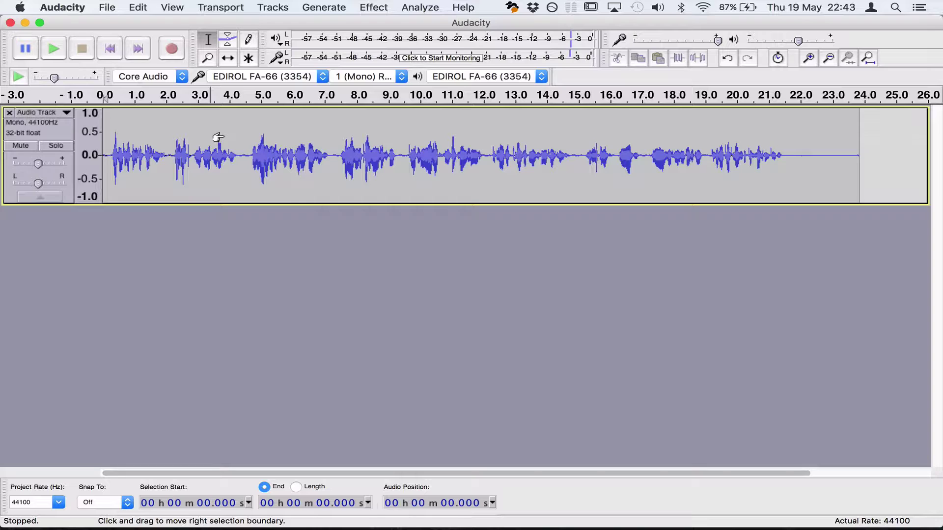
Play the trimmed recording and locate the pause after the first phrase
key(space)
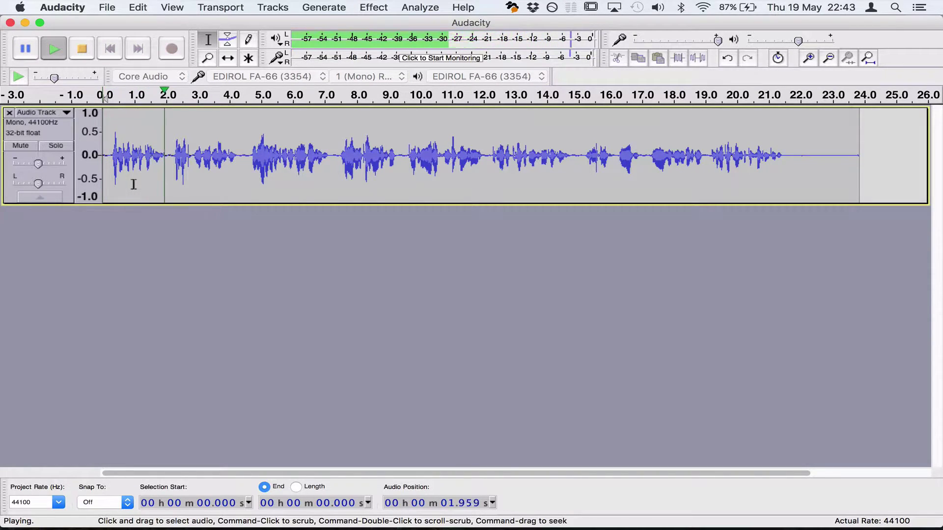
key(space)
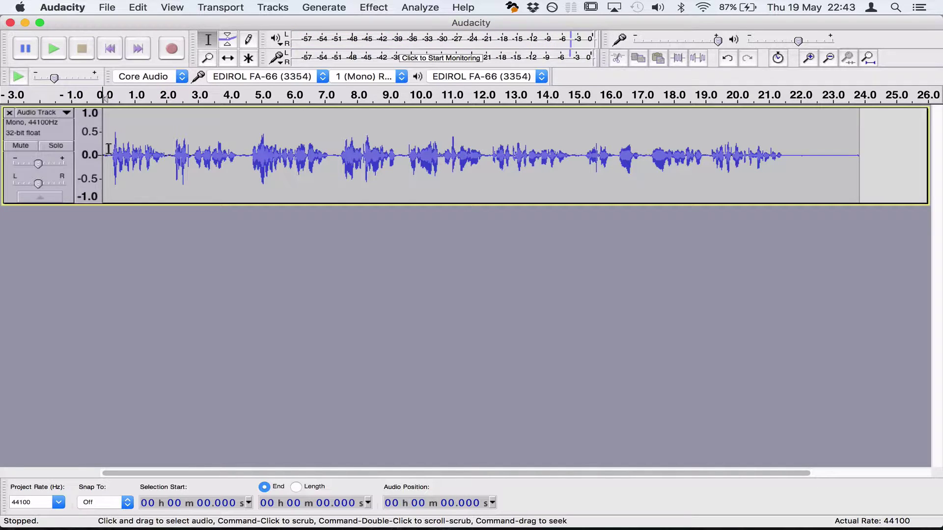
drag(108, 148, 163, 151)
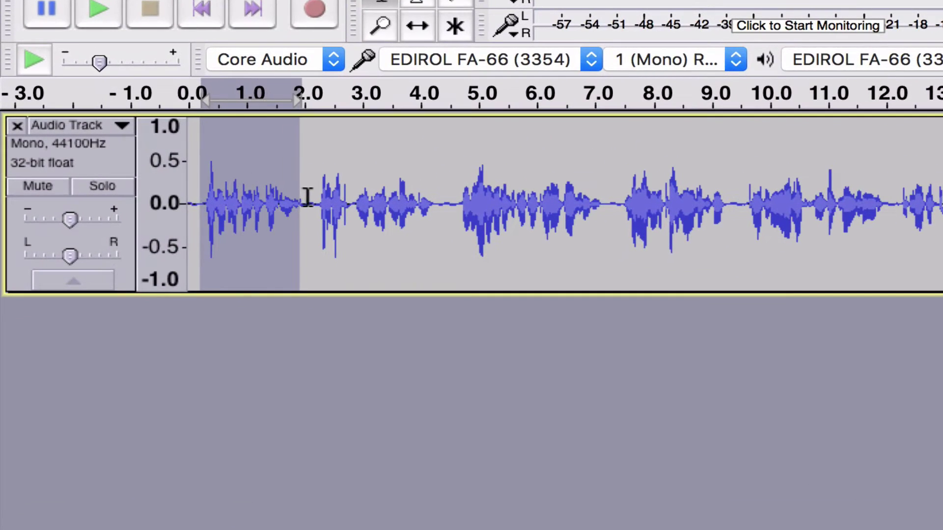
drag(306, 198, 428, 186)
click(336, 198)
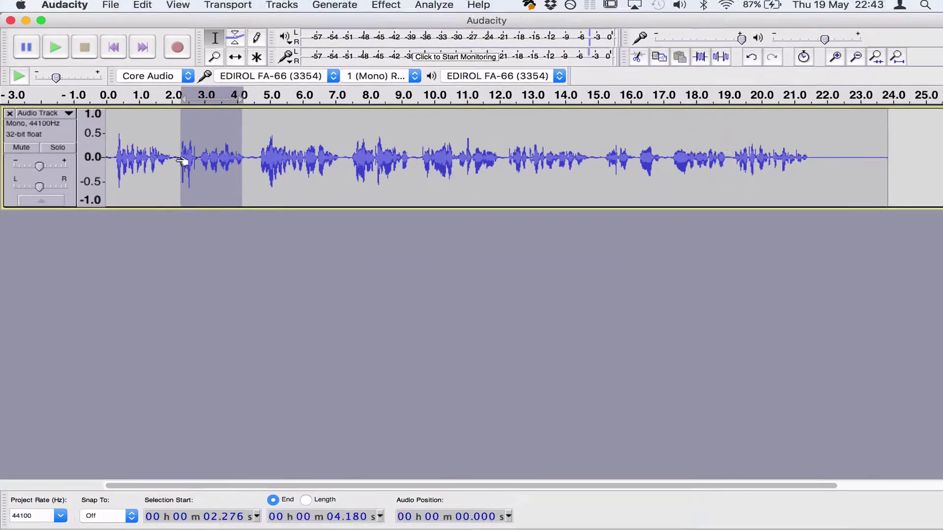
click(171, 159)
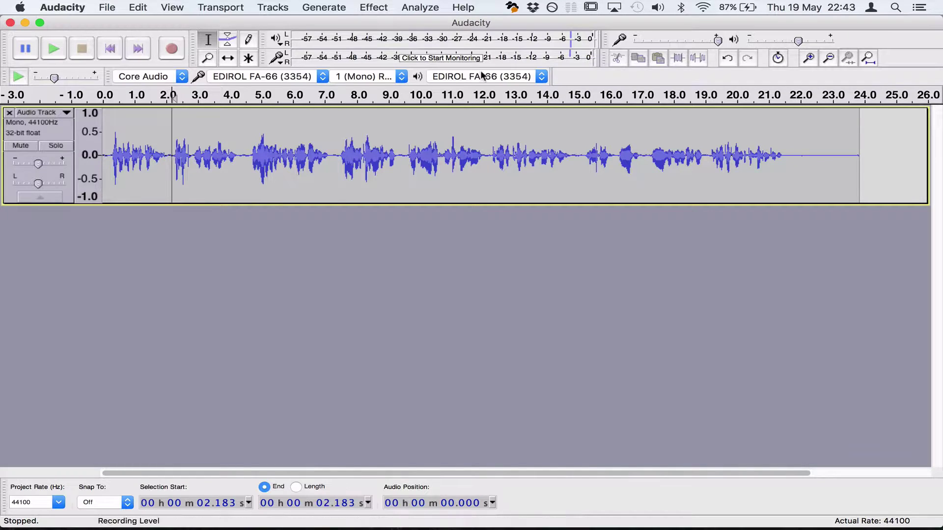
Zoom in, select a sliver of the pause near 2.2 s, and apply Split Cut
click(811, 61)
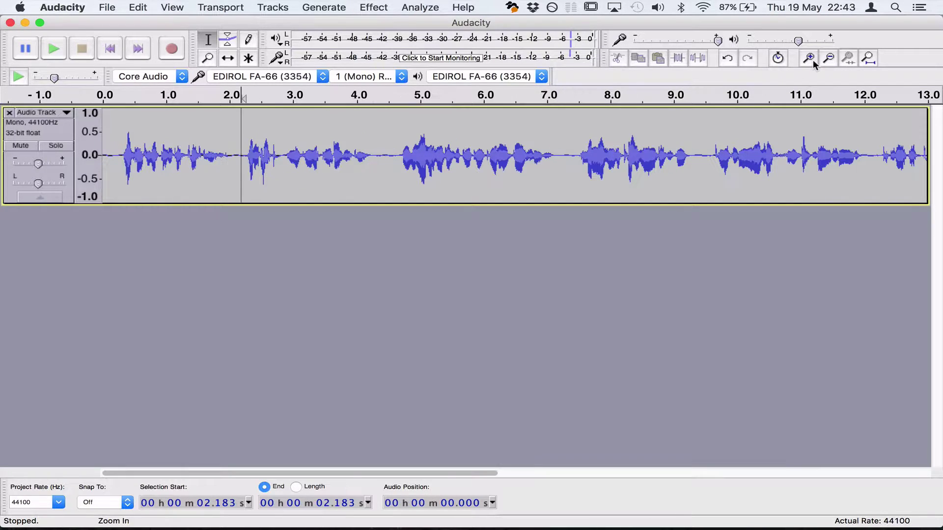
click(449, 189)
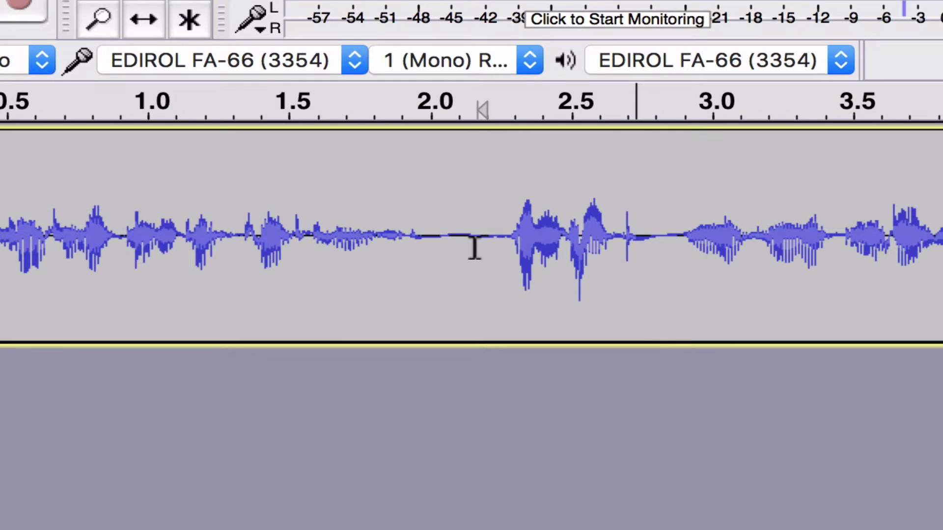
drag(476, 248, 486, 248)
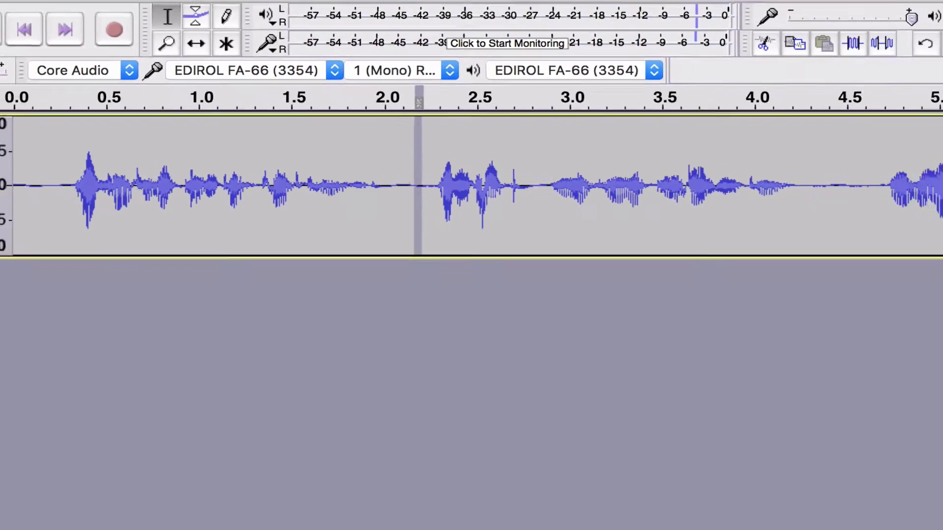
click(138, 7)
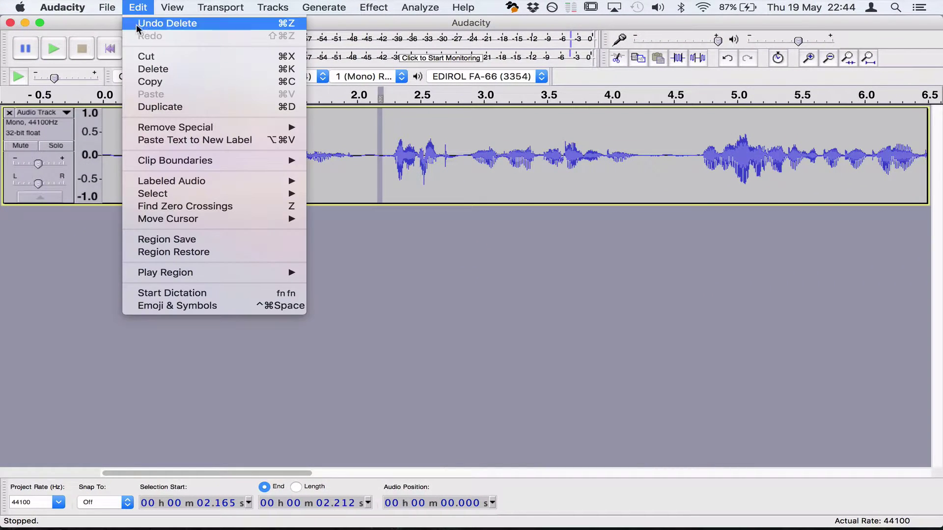
mouse_move(176, 127)
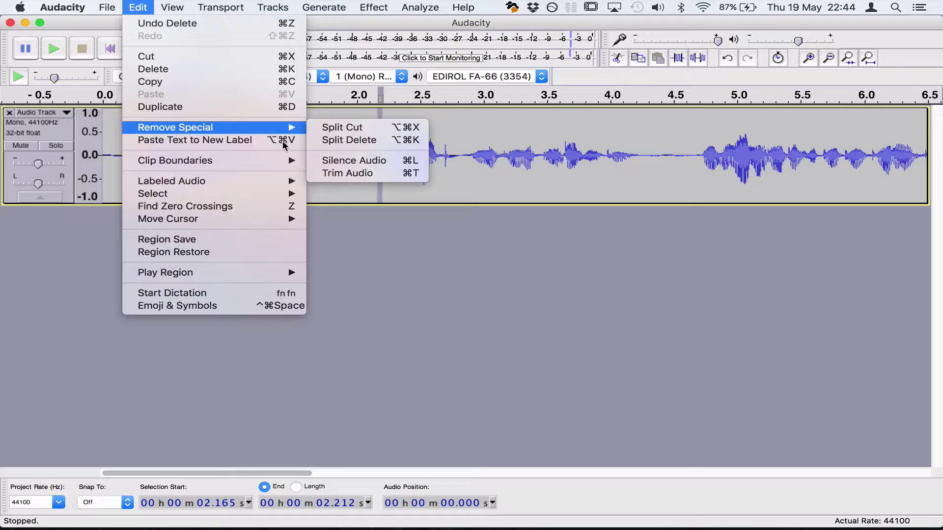
click(352, 128)
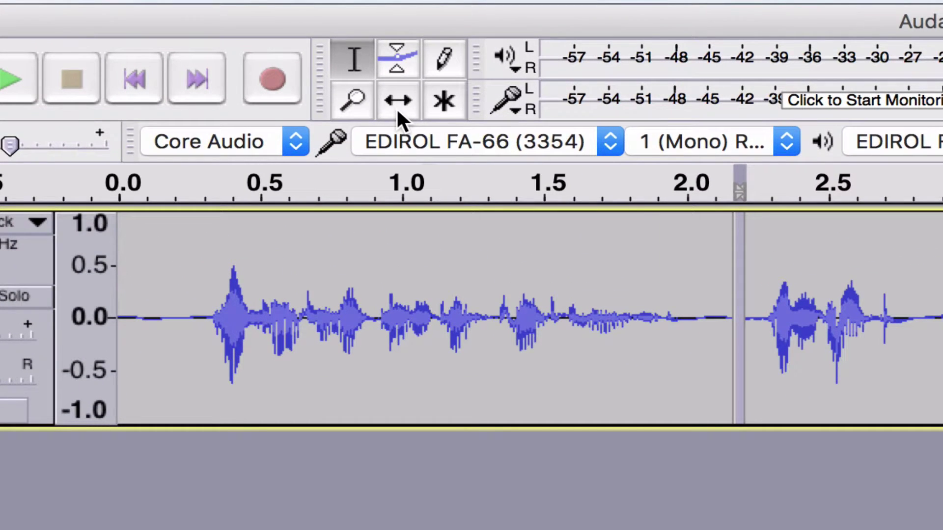
Move the second voice clip to about 3.6 s and the first slightly later, then zoom out
click(397, 107)
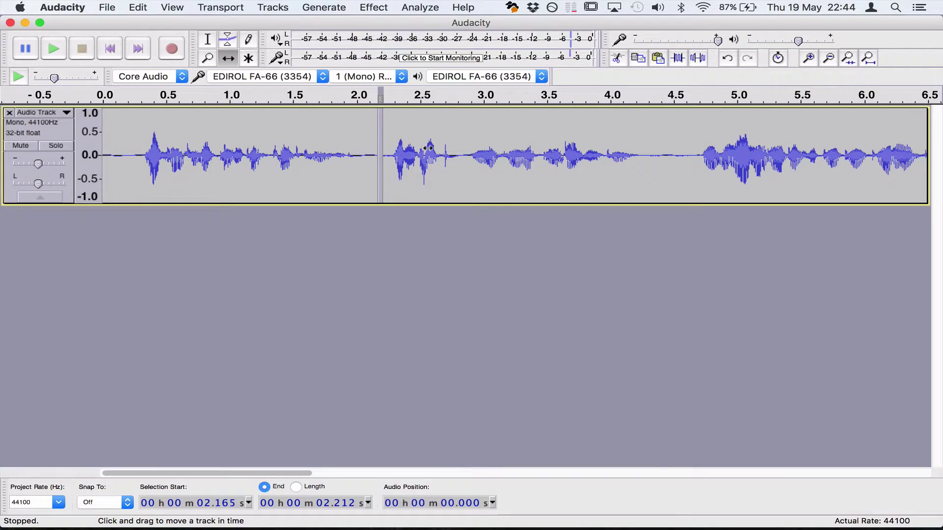
drag(428, 149, 608, 157)
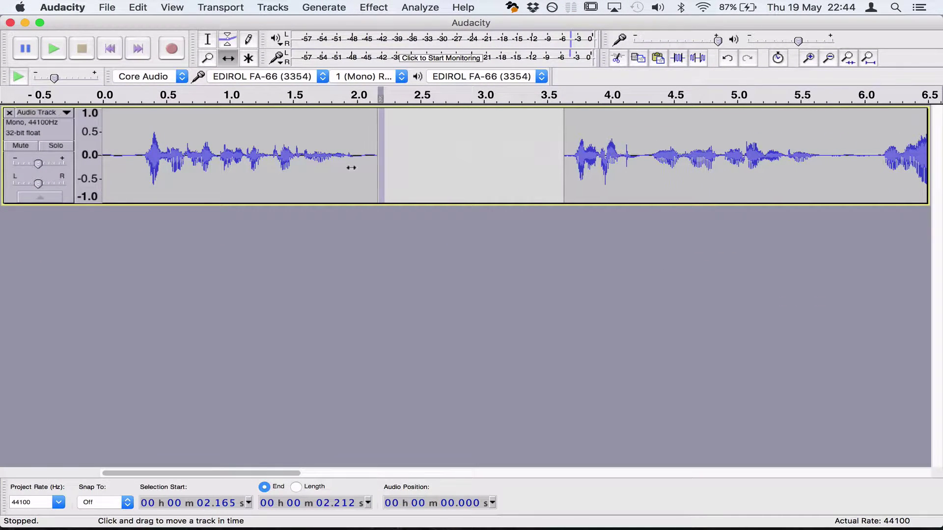
drag(336, 158, 419, 158)
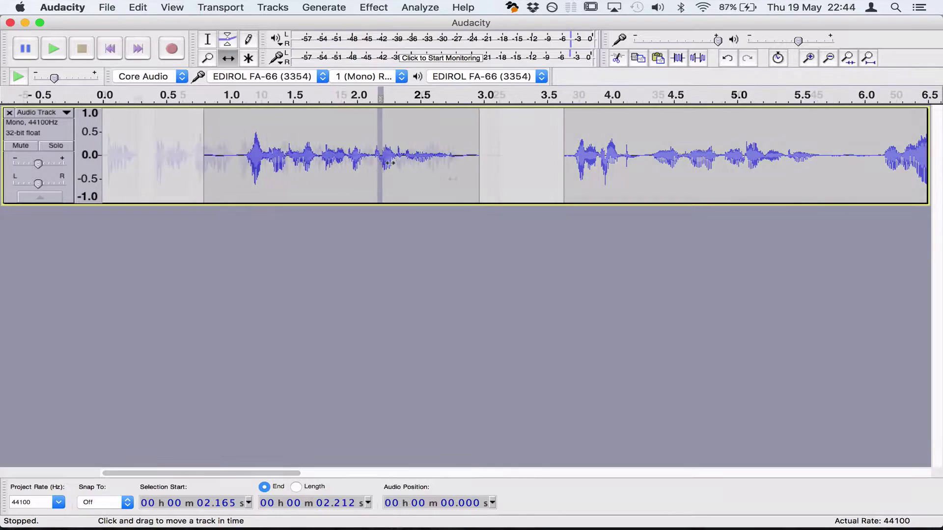
key(super+3)
key(super+3)
key(super+3)
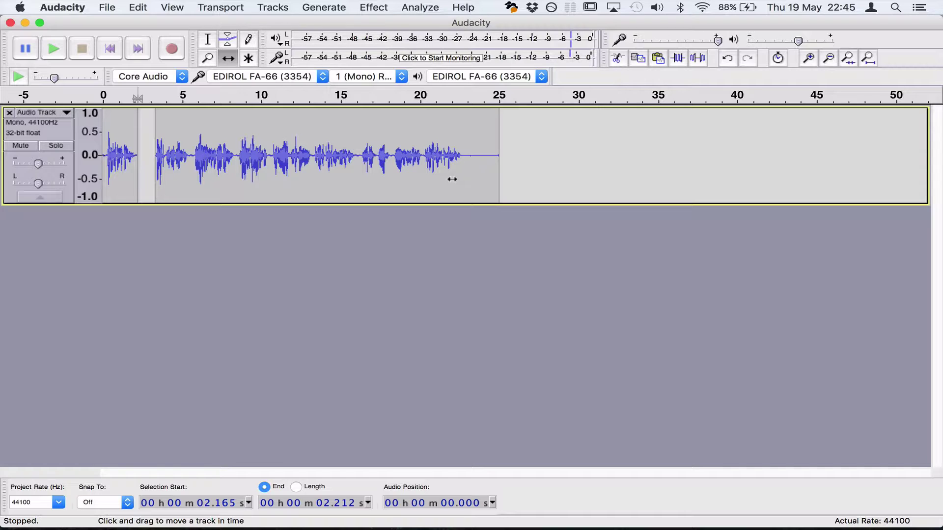
click(106, 8)
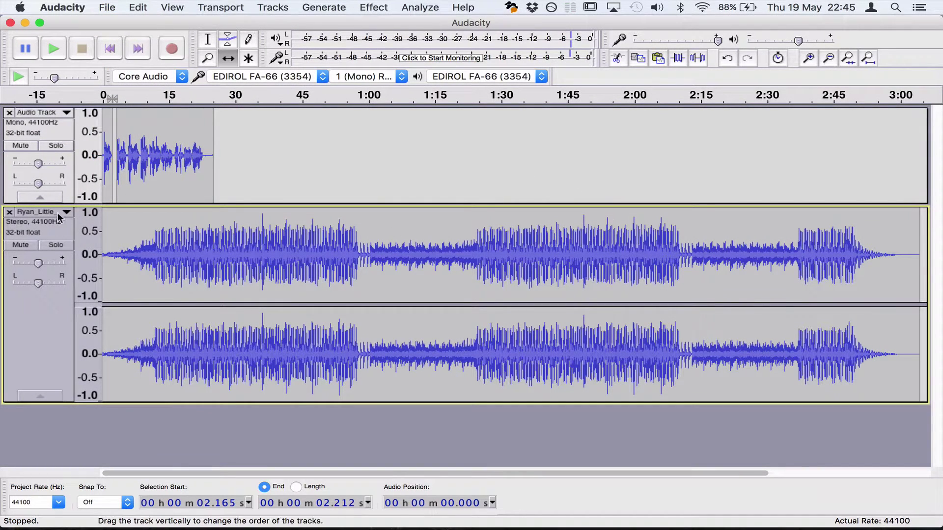
click(19, 146)
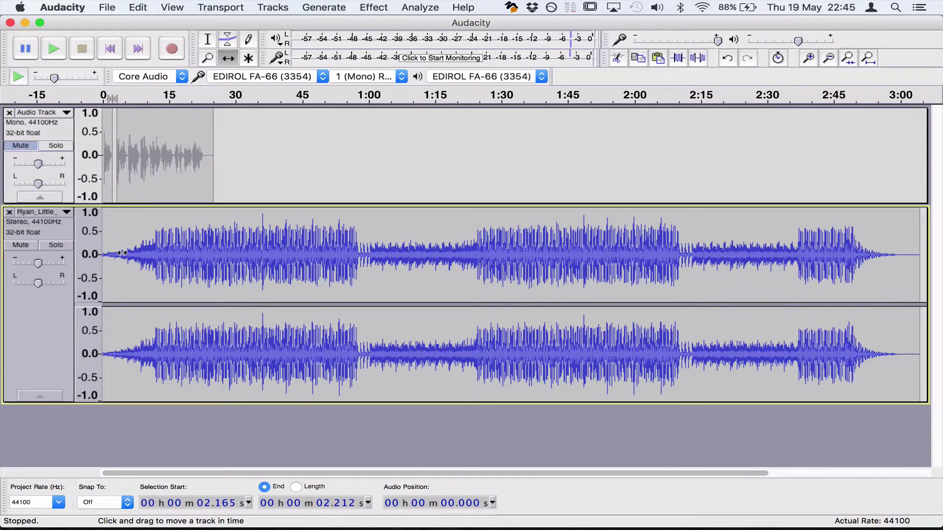
key(space)
key(space)
click(209, 39)
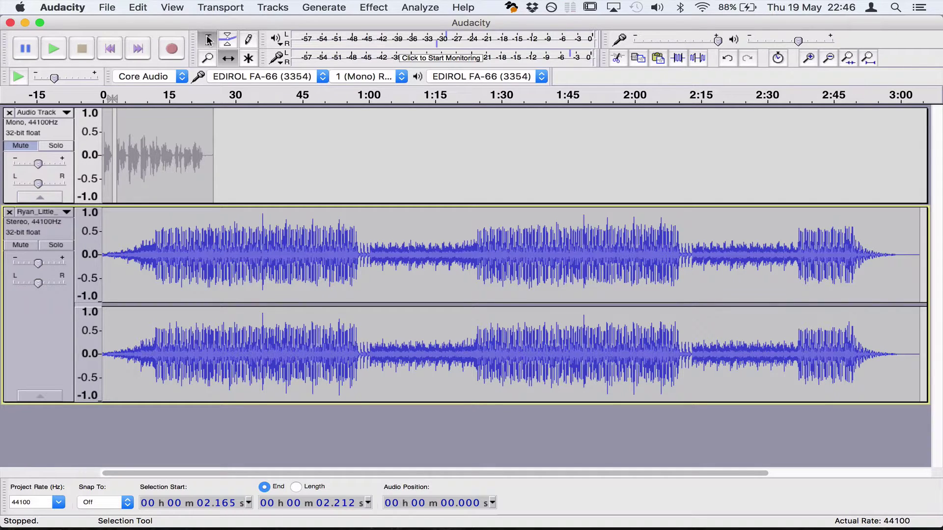
click(109, 237)
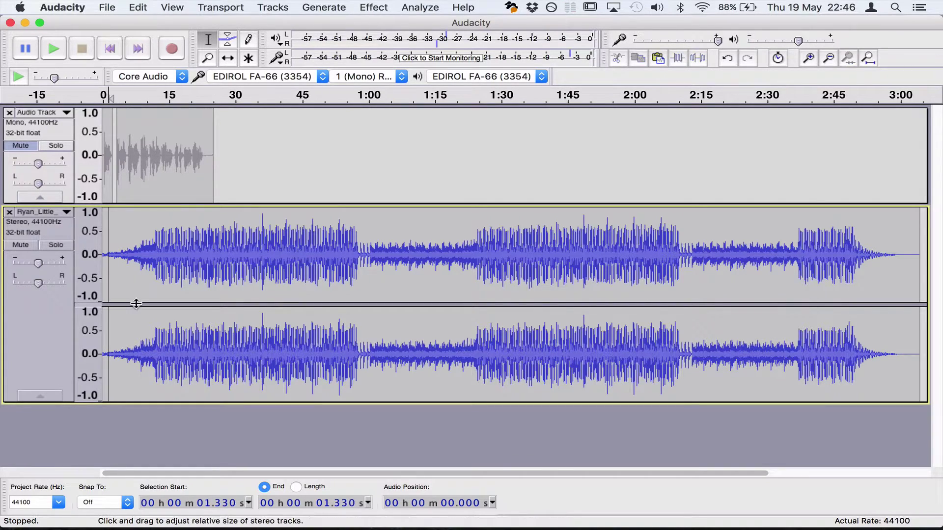
key(space)
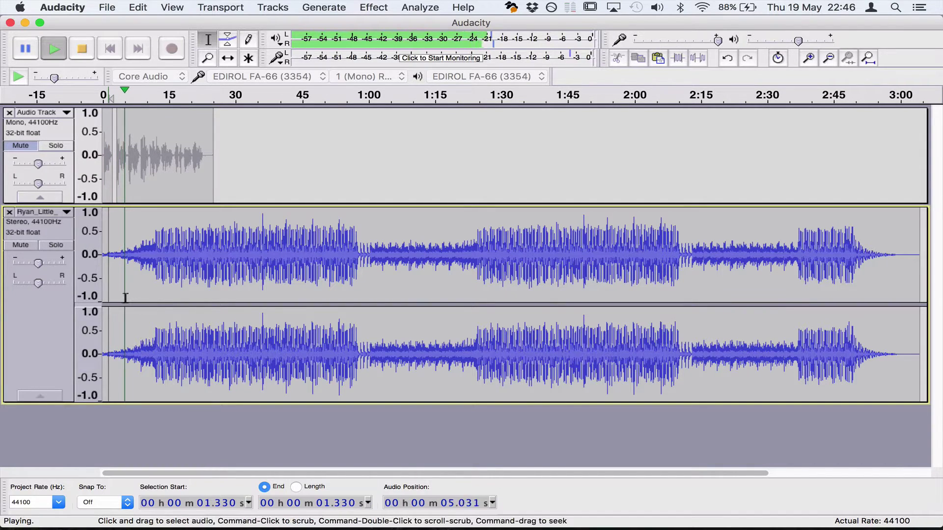
key(space)
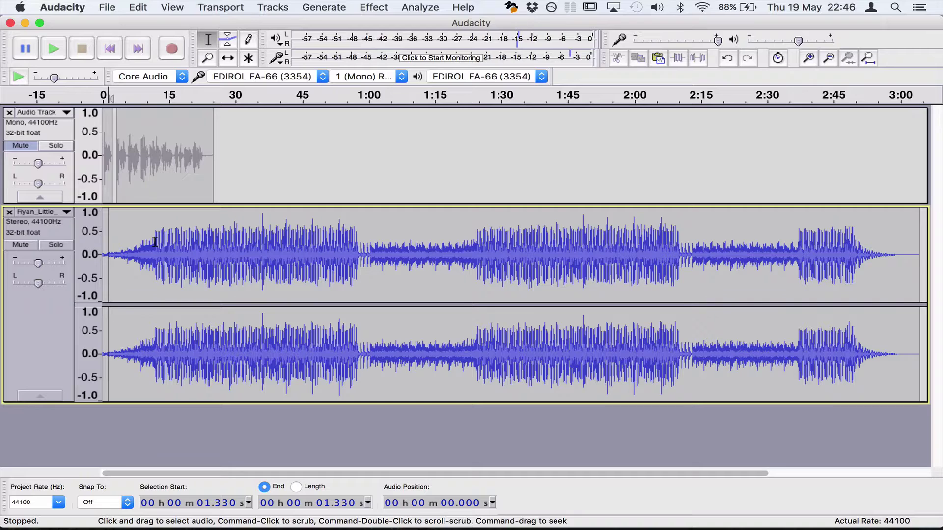
Preview the music from about 11.8 s to find where the beat starts
drag(156, 242, 150, 245)
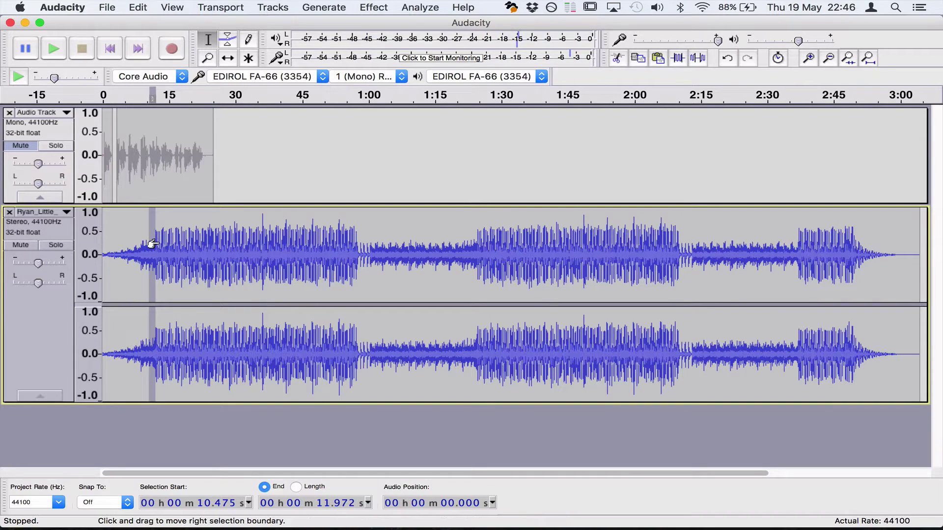
click(155, 249)
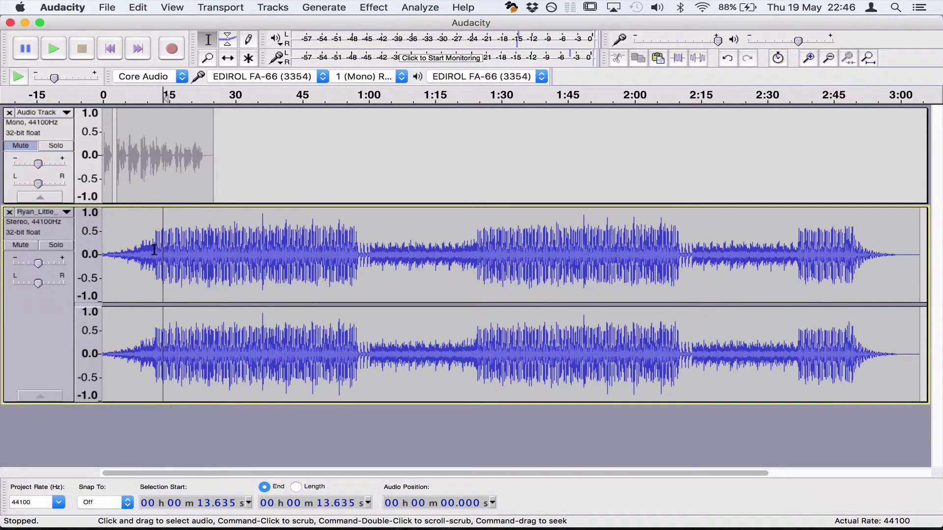
key(space)
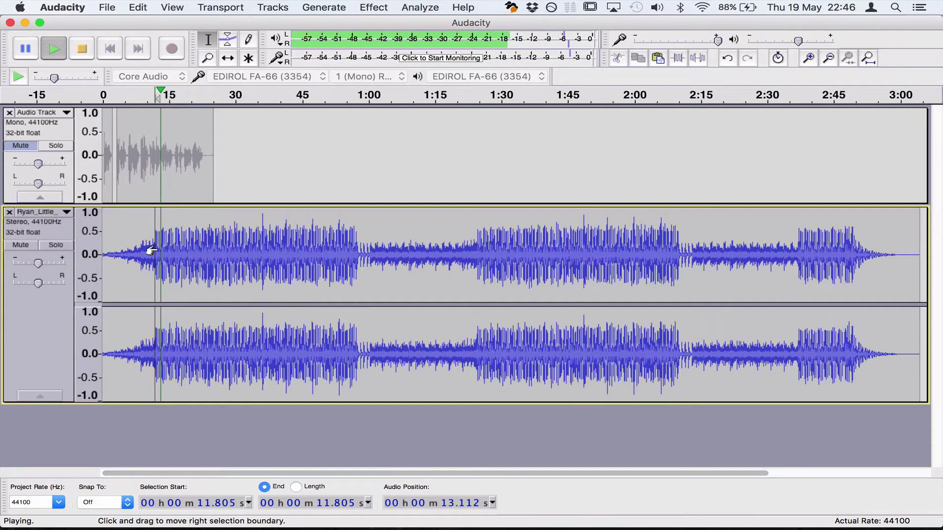
key(space)
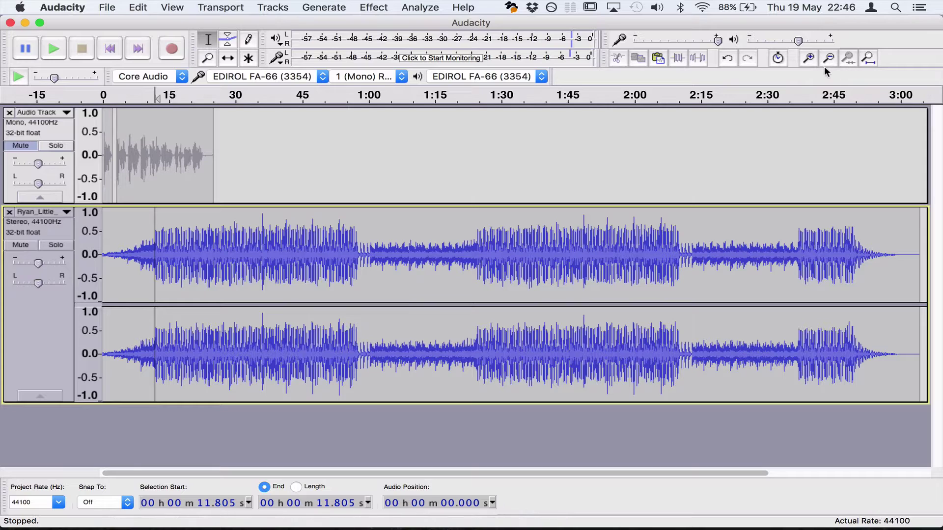
Delete the music's first 12.096 seconds and preview the trimmed track
click(808, 58)
click(808, 59)
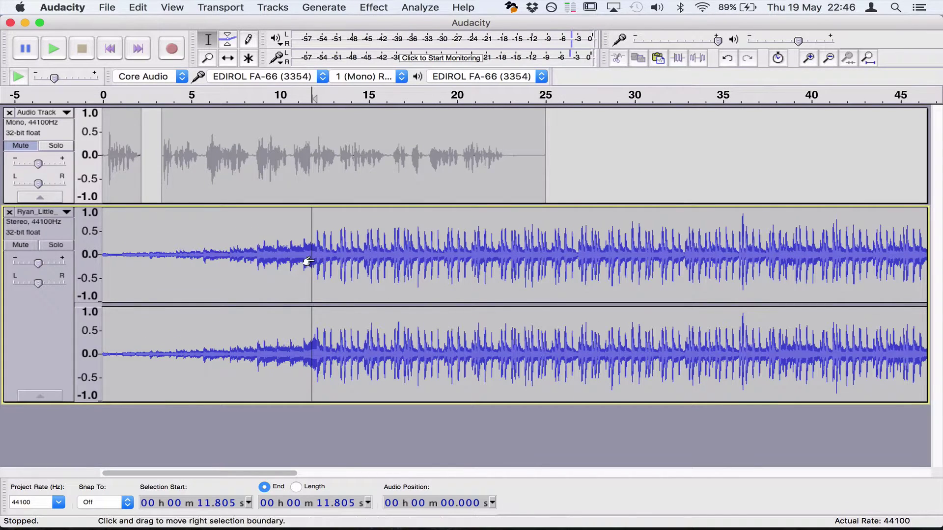
drag(317, 262, 39, 228)
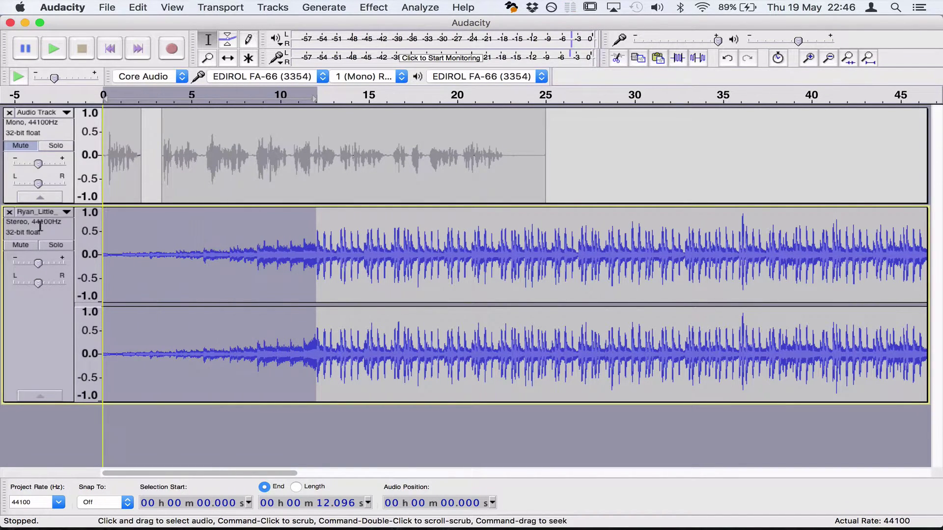
key(Delete)
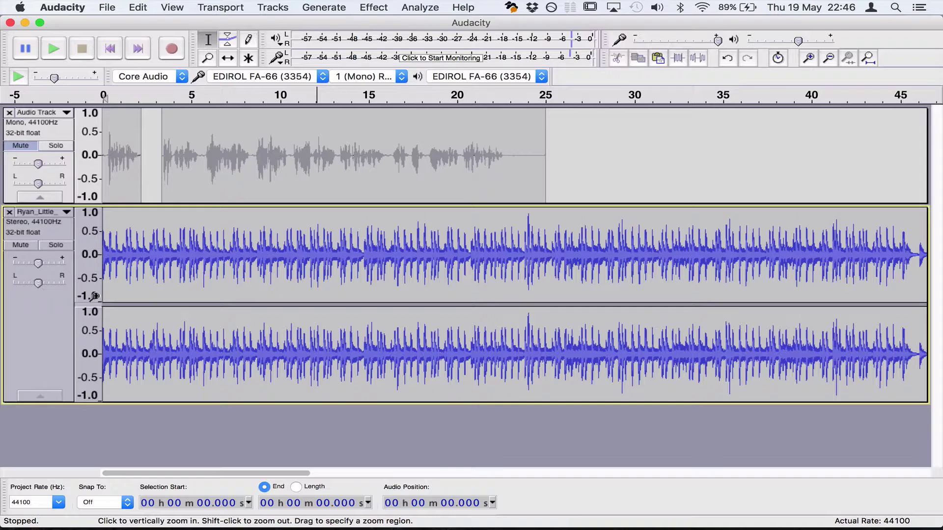
key(space)
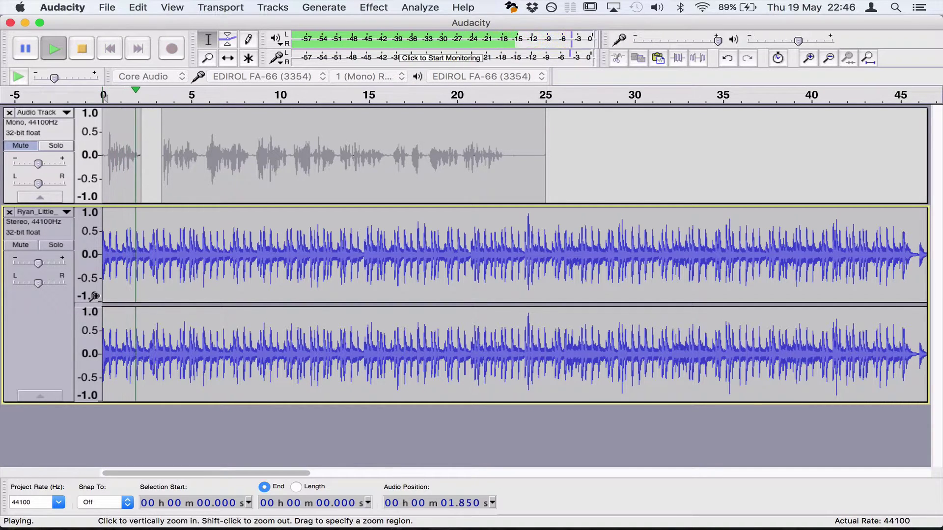
key(space)
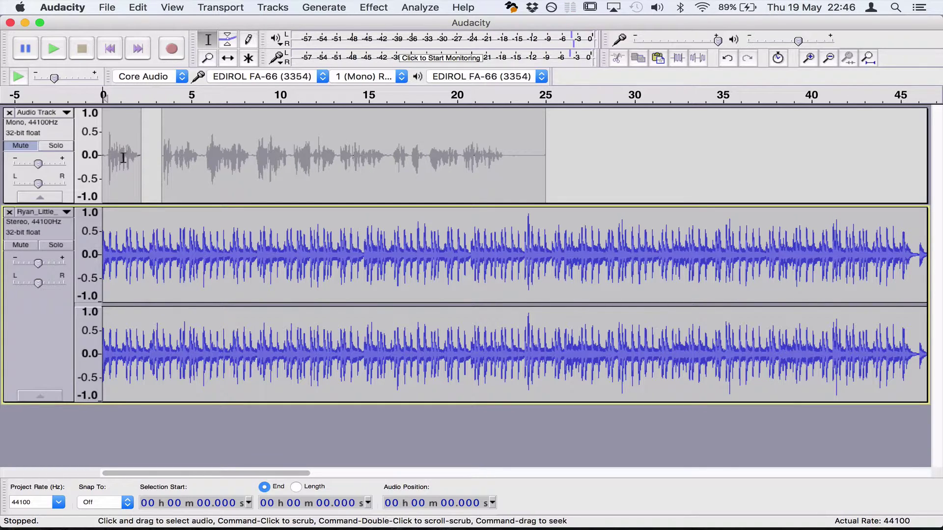
Unmute the voice track; move the long clip to about 24 s, the short clip to 14.5 s
click(228, 58)
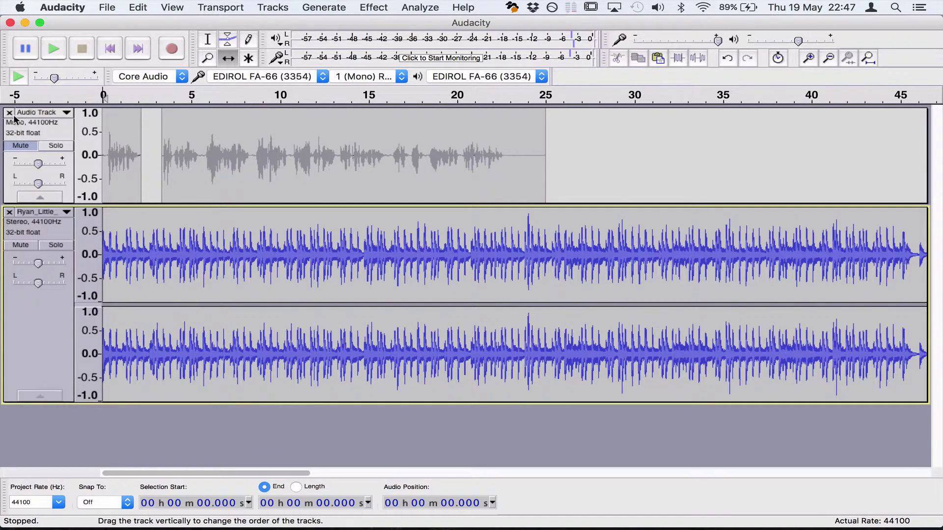
click(22, 147)
drag(283, 143, 656, 143)
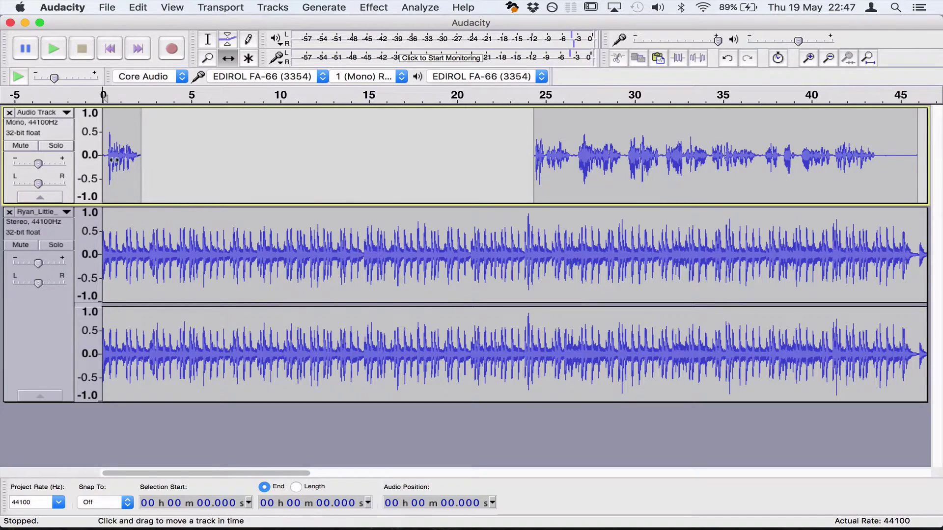
drag(115, 156, 365, 156)
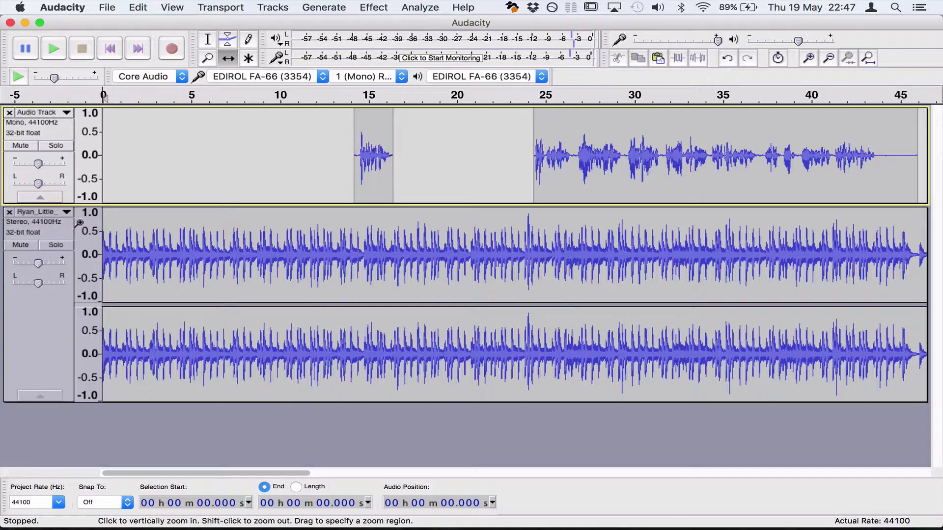
Play the voice and music together from the start of the project
click(61, 327)
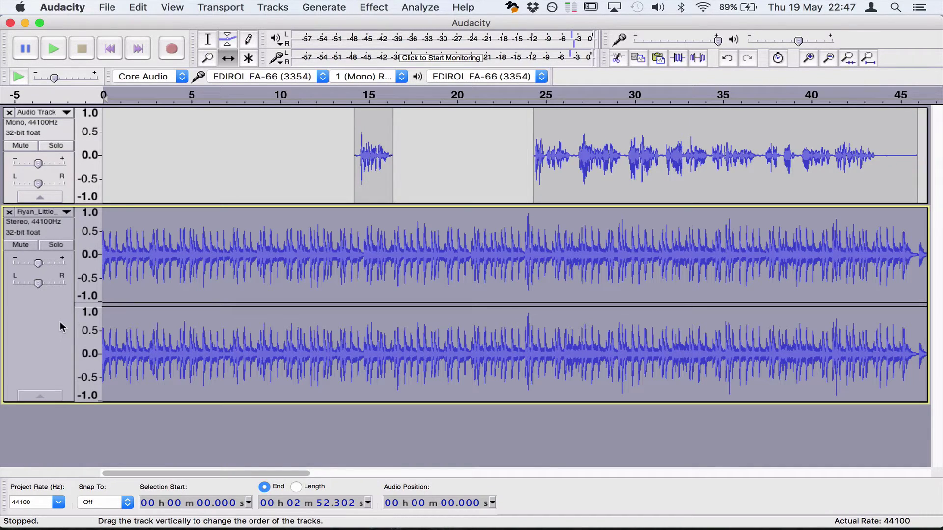
click(208, 39)
click(122, 269)
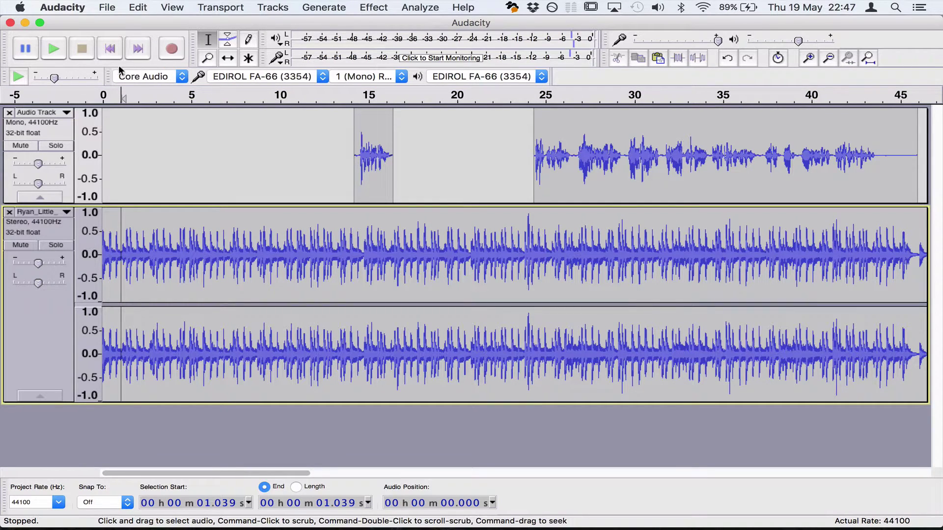
click(114, 50)
key(space)
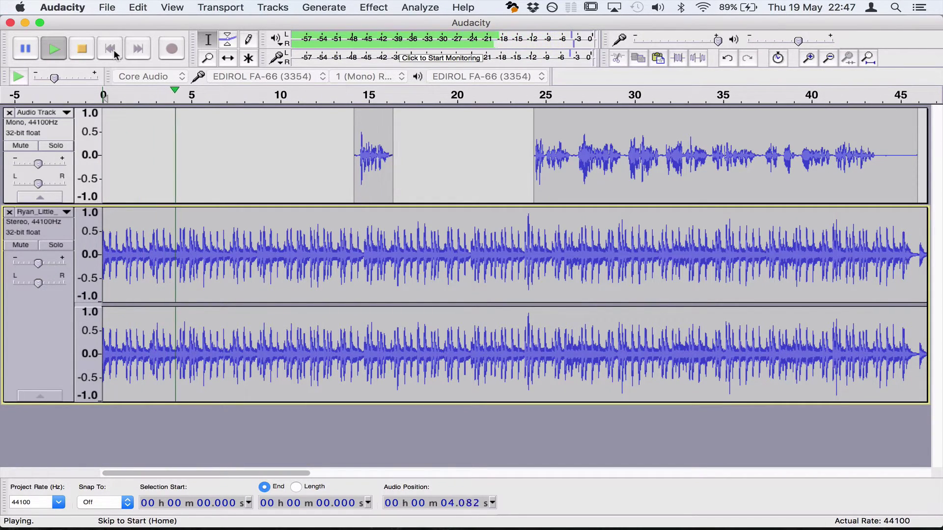
key(space)
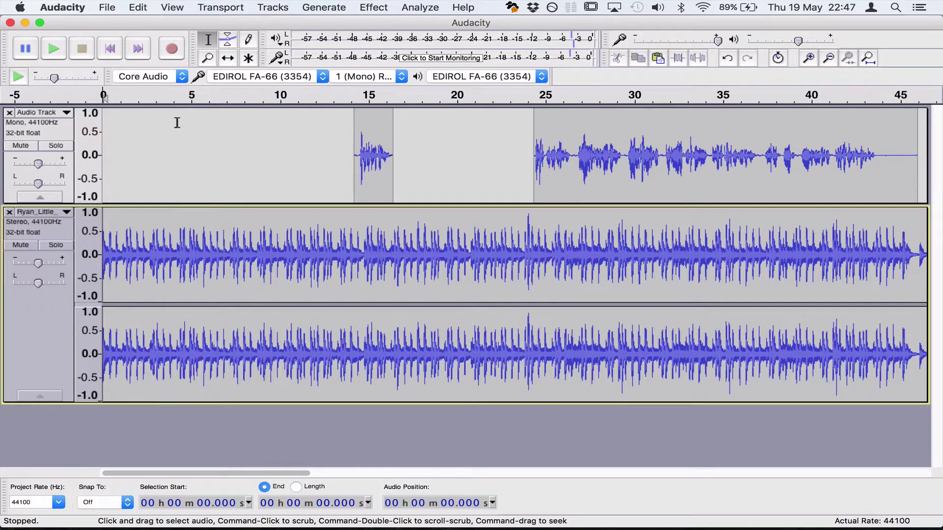
Move the short voice clip to just after 4 s and play back the mix
click(228, 58)
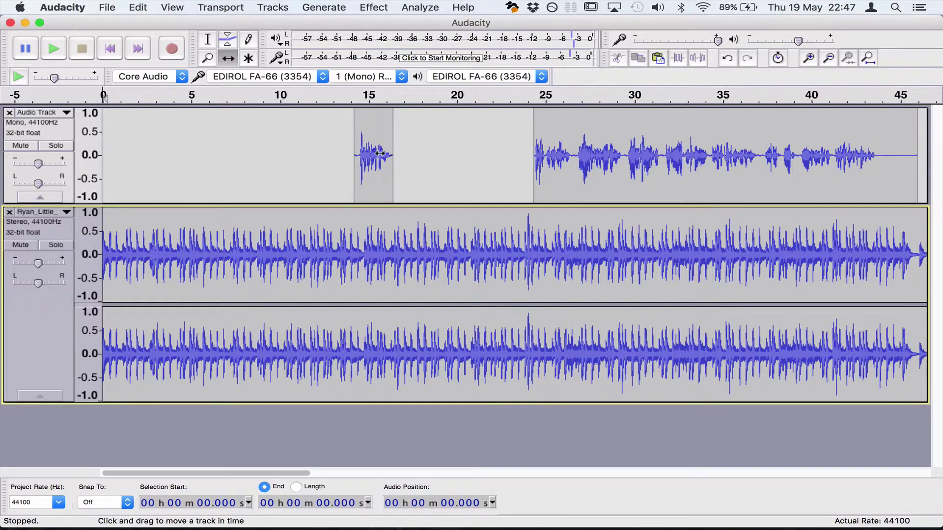
drag(379, 152, 192, 158)
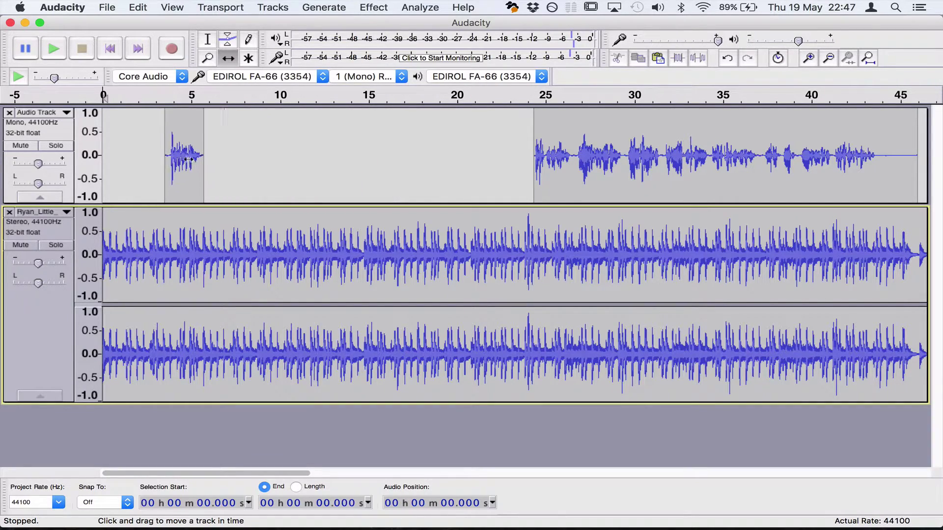
drag(192, 158, 204, 159)
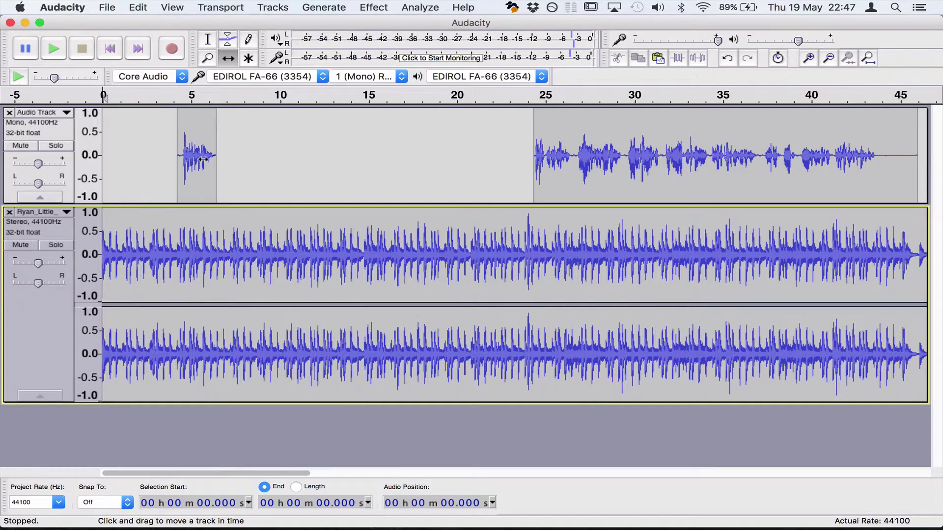
click(204, 159)
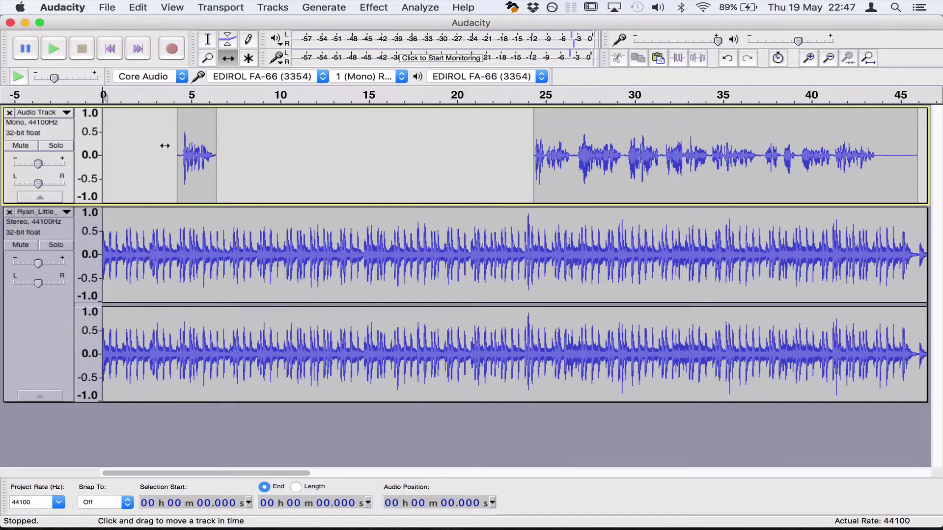
key(F1)
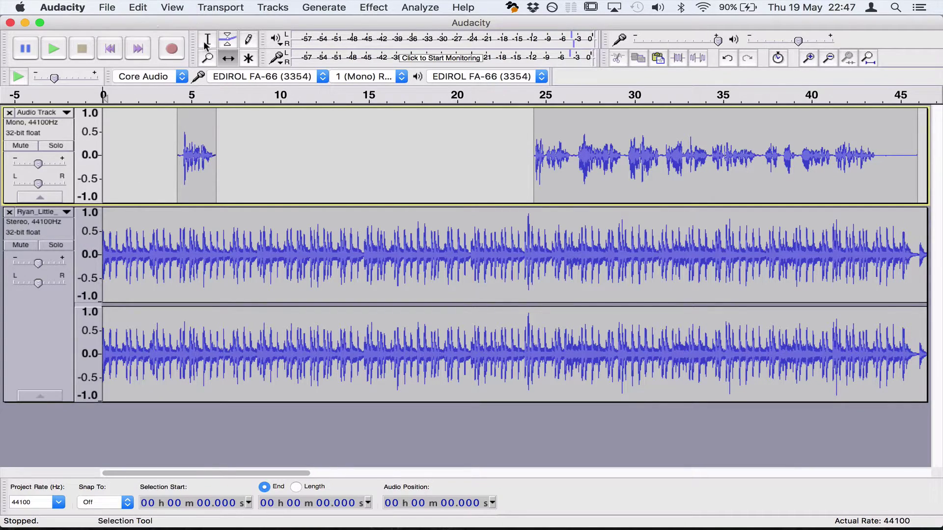
key(space)
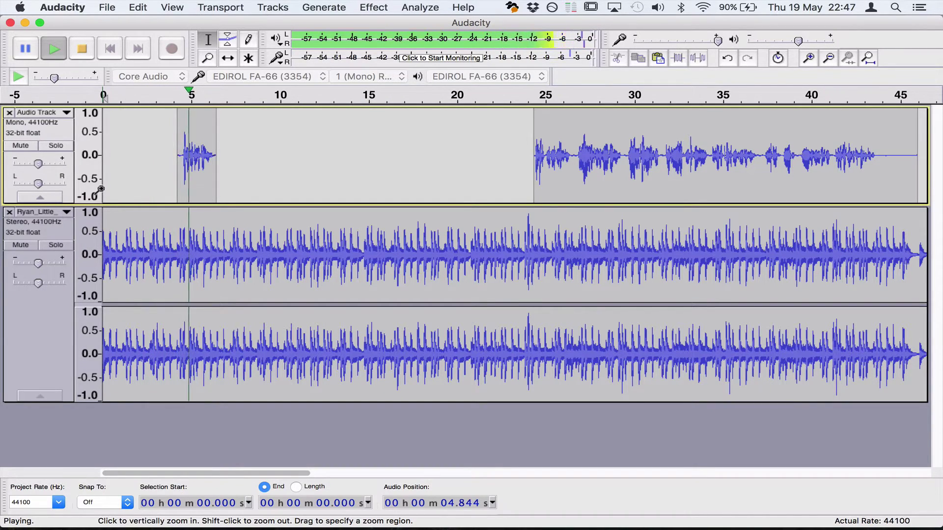
key(space)
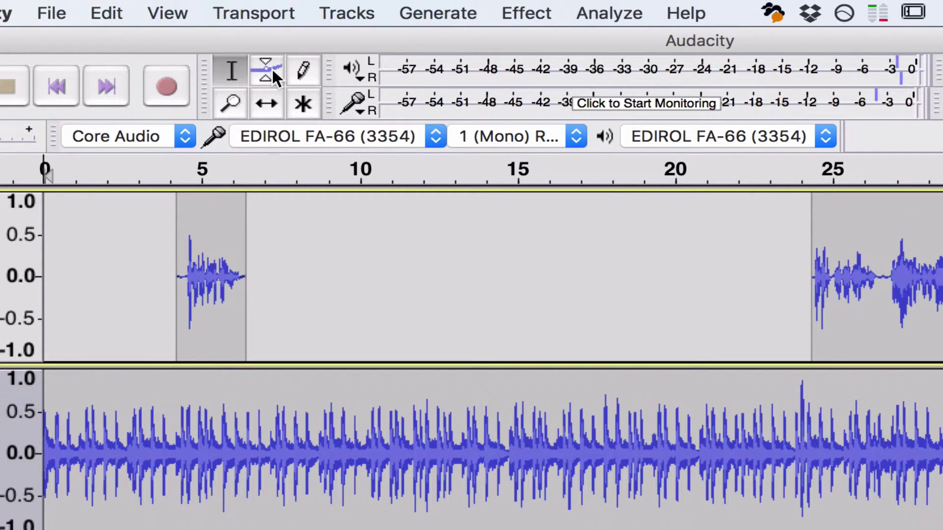
Lower the music envelope slightly, shape a fade-in at its start, and play the intro
click(271, 69)
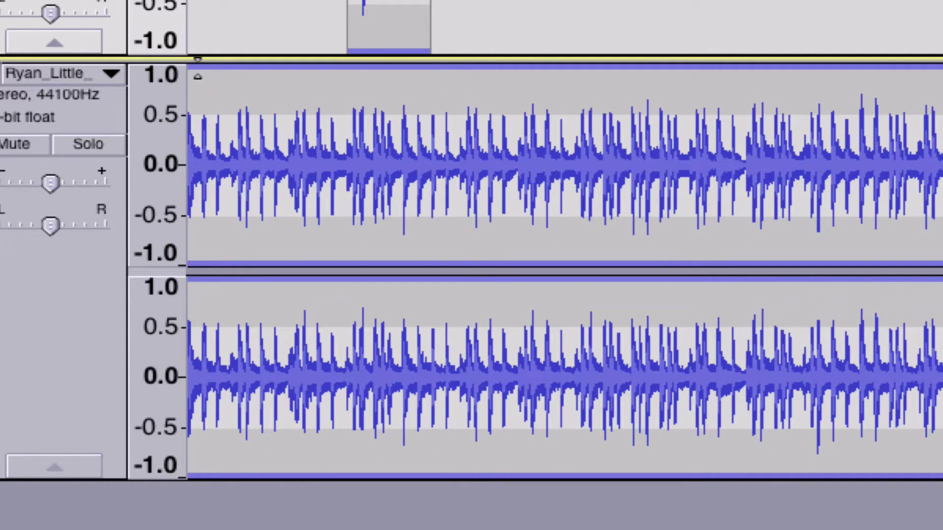
mouse_move(198, 76)
mouse_down()
mouse_move(217, 87)
mouse_move(223, 58)
mouse_move(234, 97)
mouse_move(235, 53)
mouse_up()
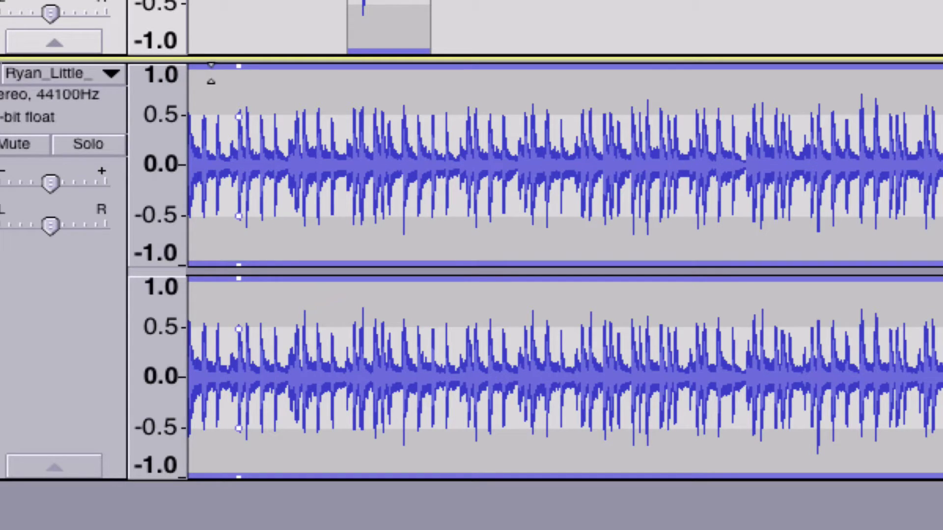
click(203, 71)
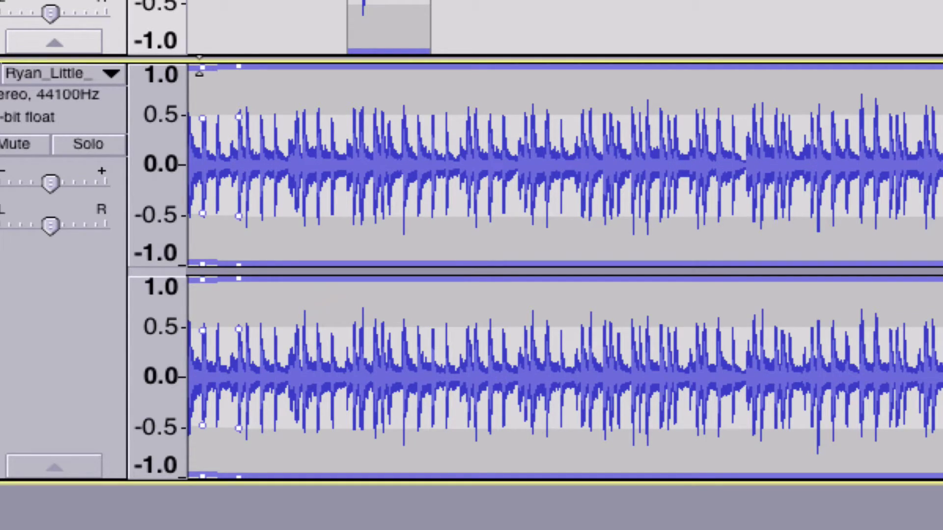
drag(205, 71, 197, 150)
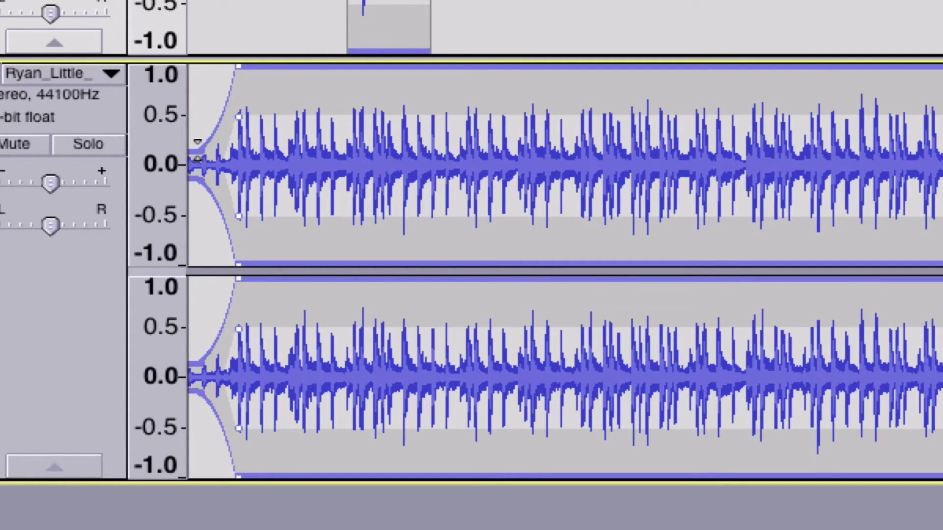
drag(198, 140, 197, 152)
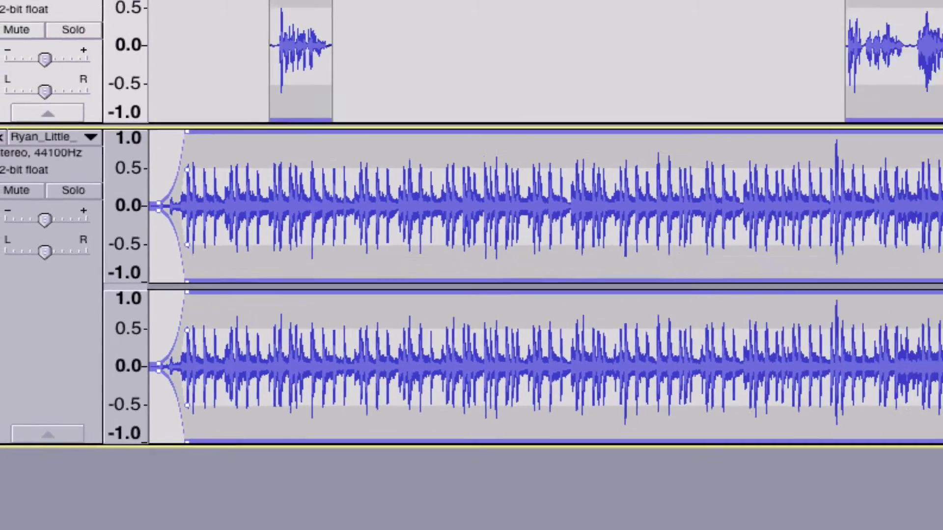
click(64, 50)
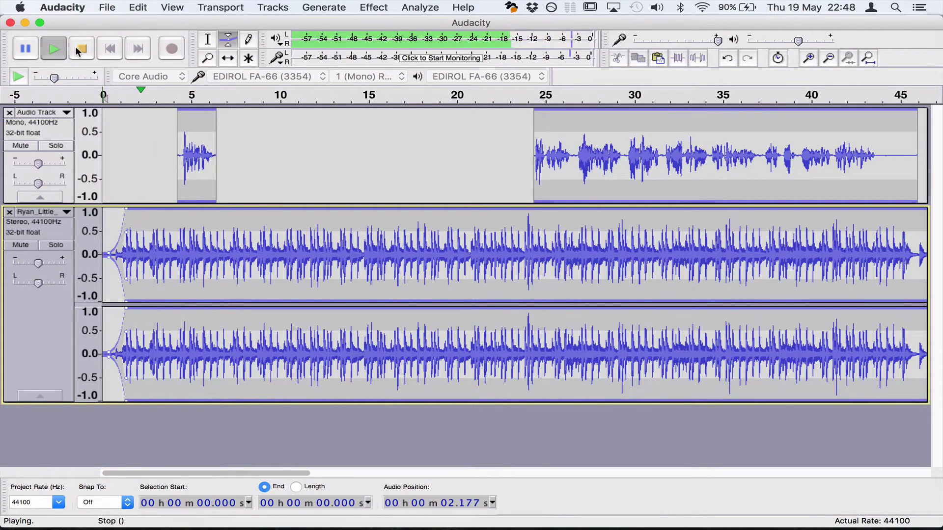
Move the fade-in's top envelope point later to lengthen it, then replay the intro
click(77, 49)
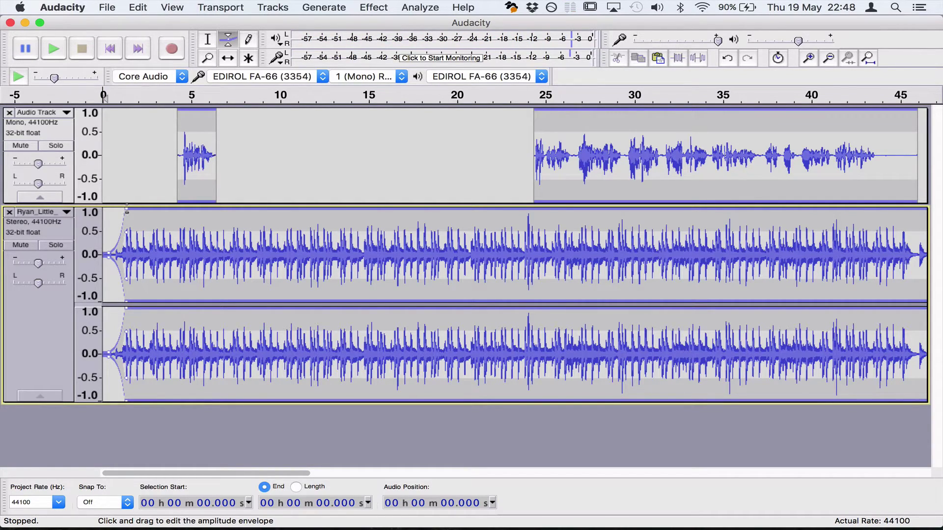
drag(126, 212, 147, 210)
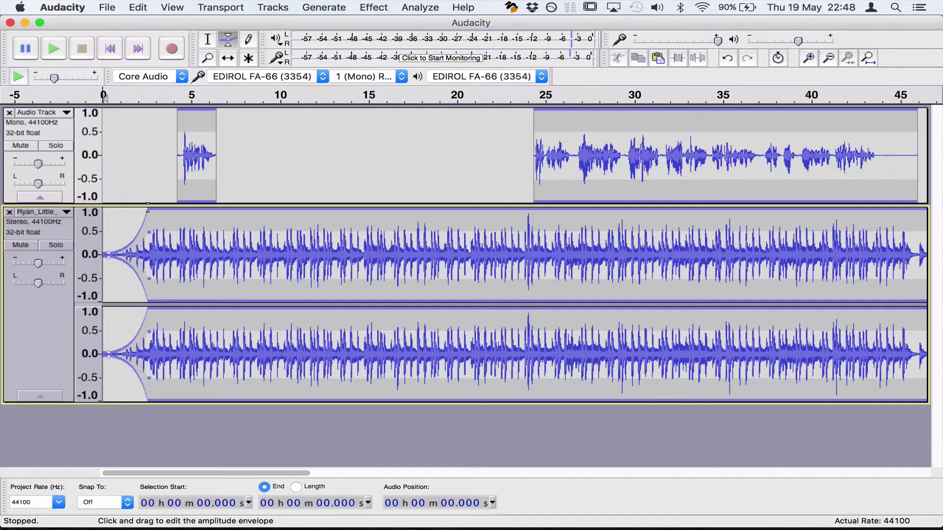
click(54, 49)
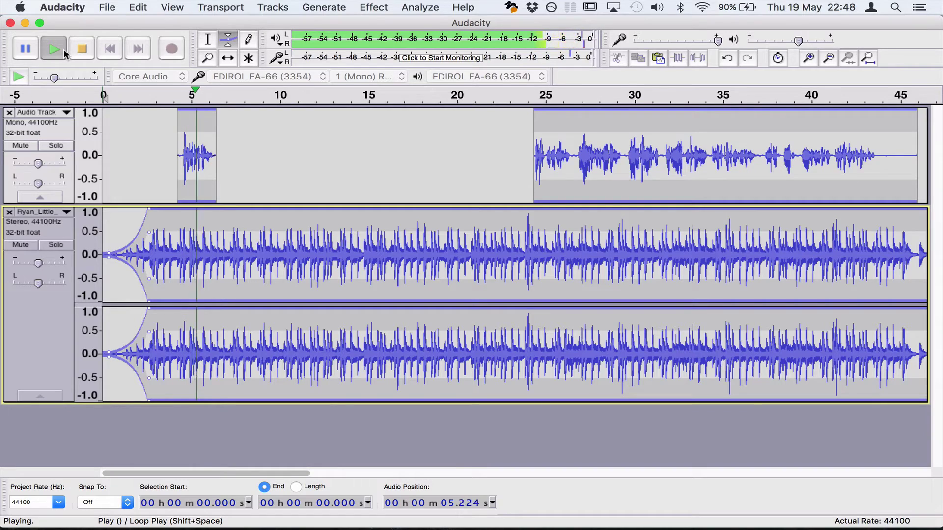
click(65, 53)
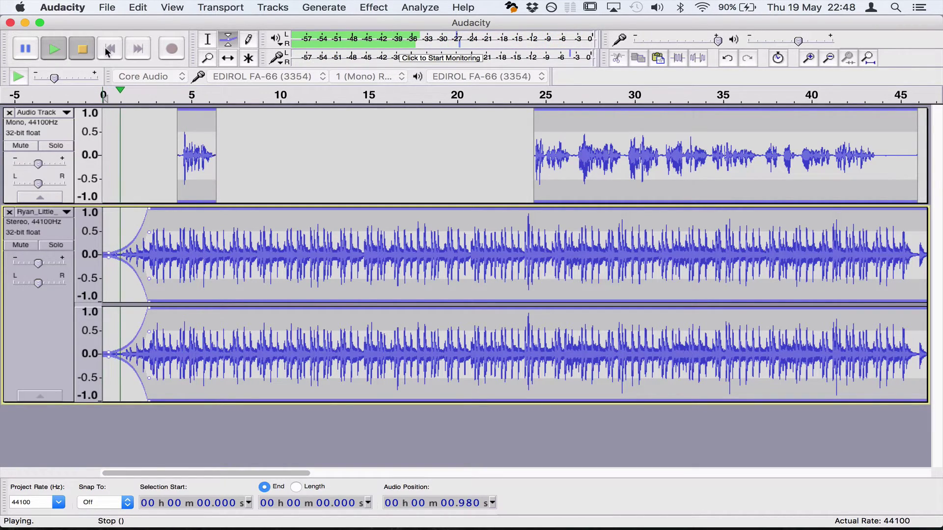
click(82, 49)
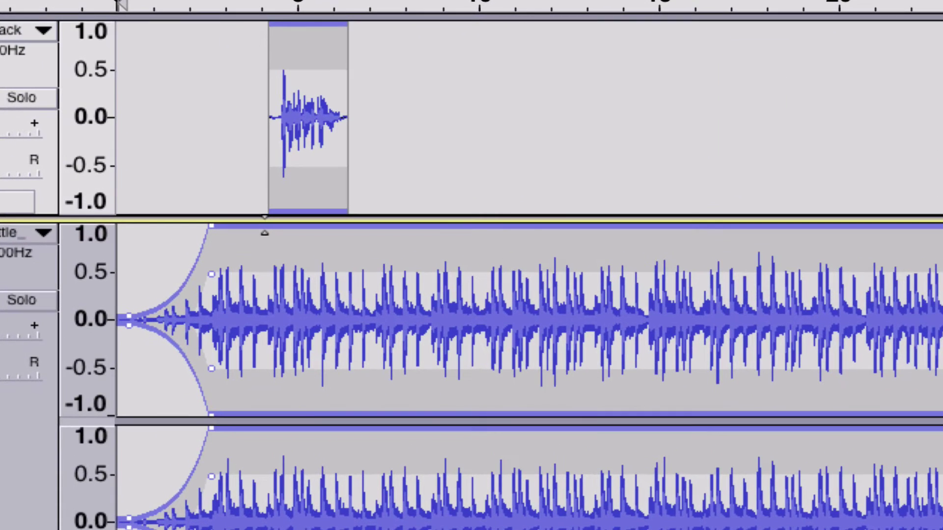
Add two envelope points after the fade-in and lower the music after the second, previewing then deepening the dip
click(264, 232)
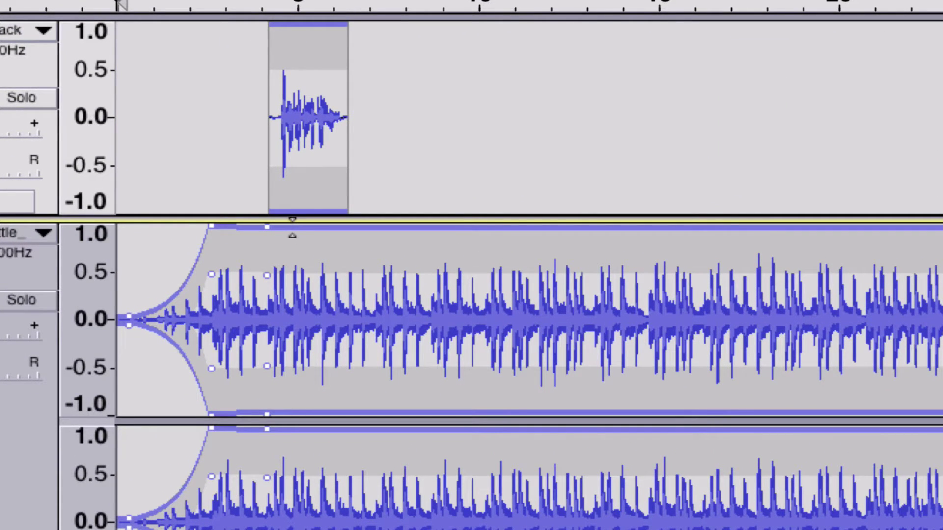
click(293, 230)
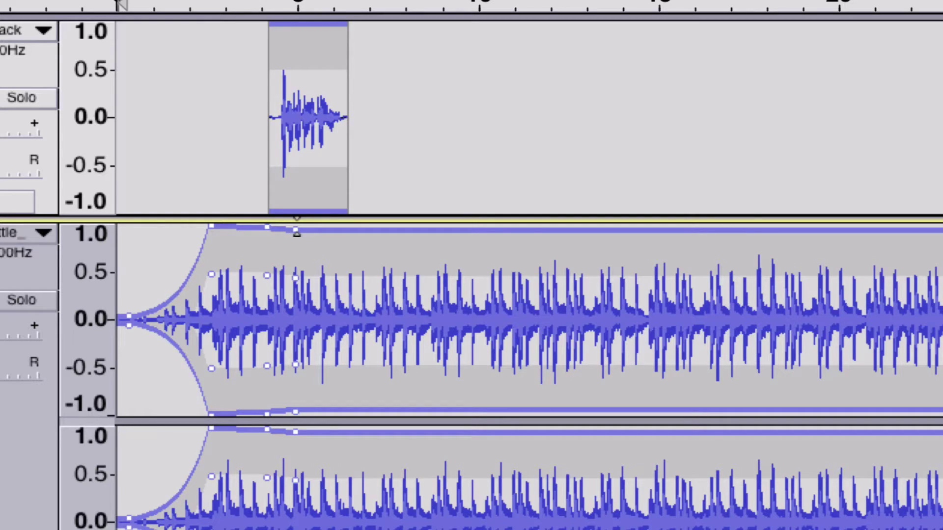
drag(297, 231, 307, 285)
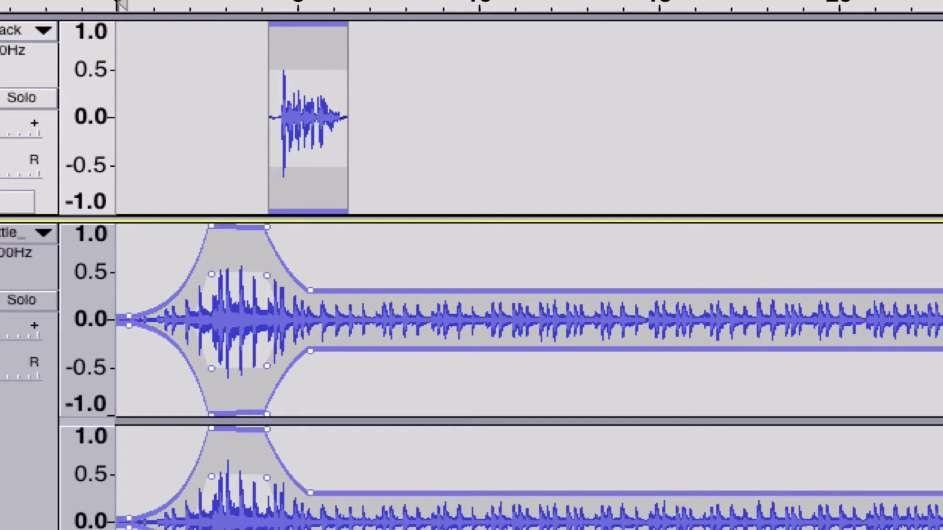
key(space)
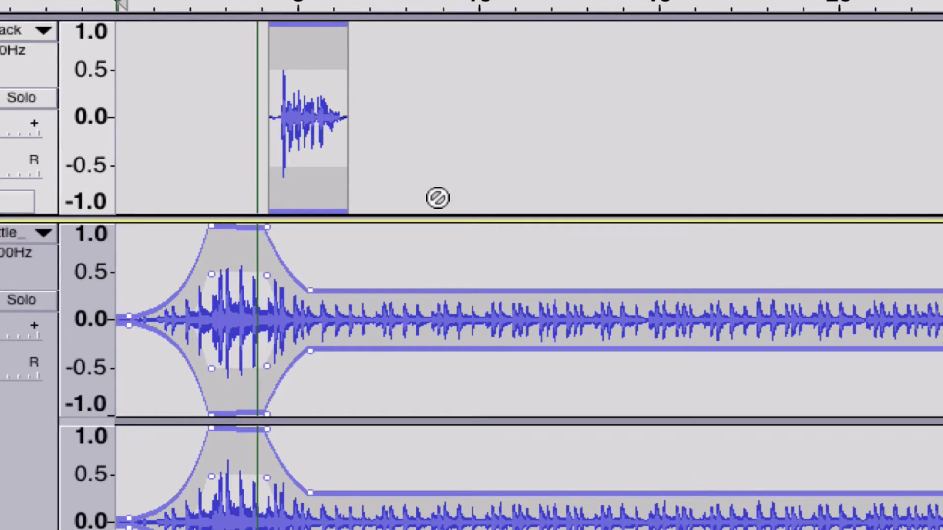
key(space)
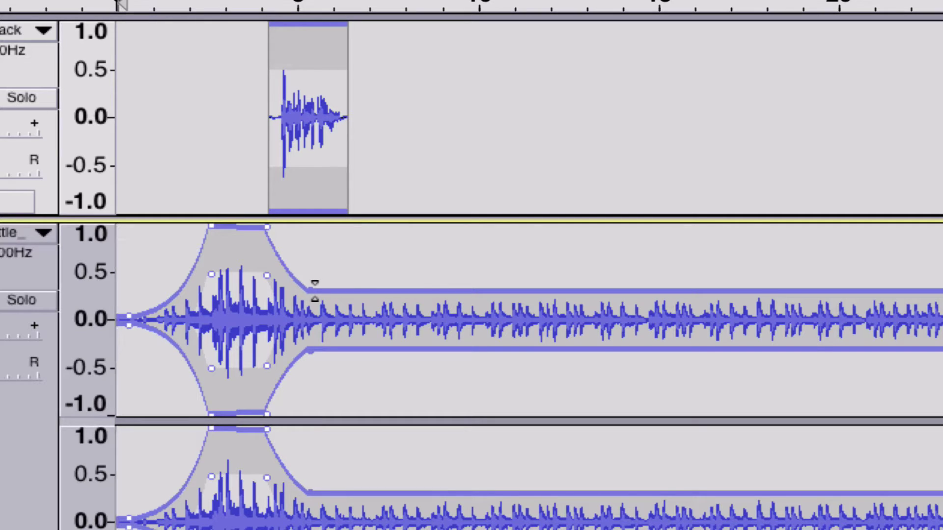
drag(317, 291, 314, 299)
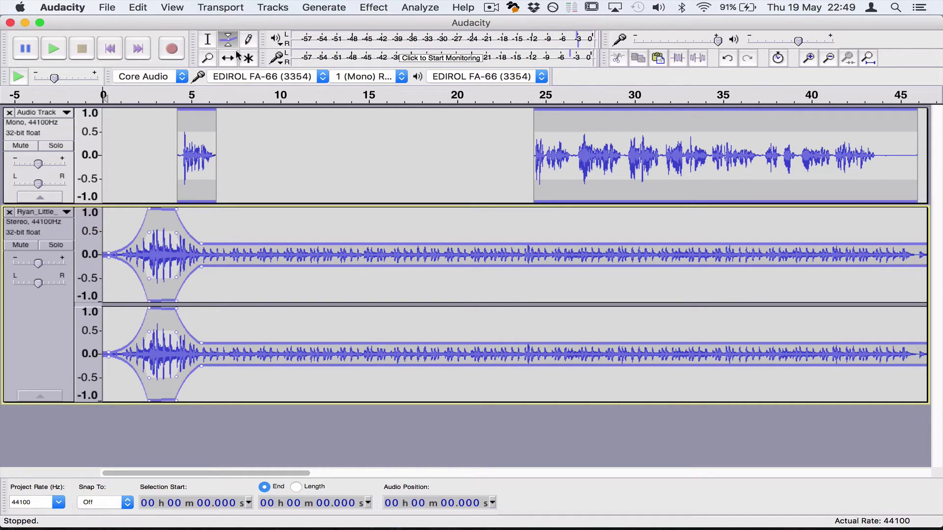
Slide the long voice clip left to about 11 s and play the mix
click(229, 58)
mouse_move(595, 161)
mouse_down()
mouse_move(334, 174)
mouse_move(355, 175)
mouse_up()
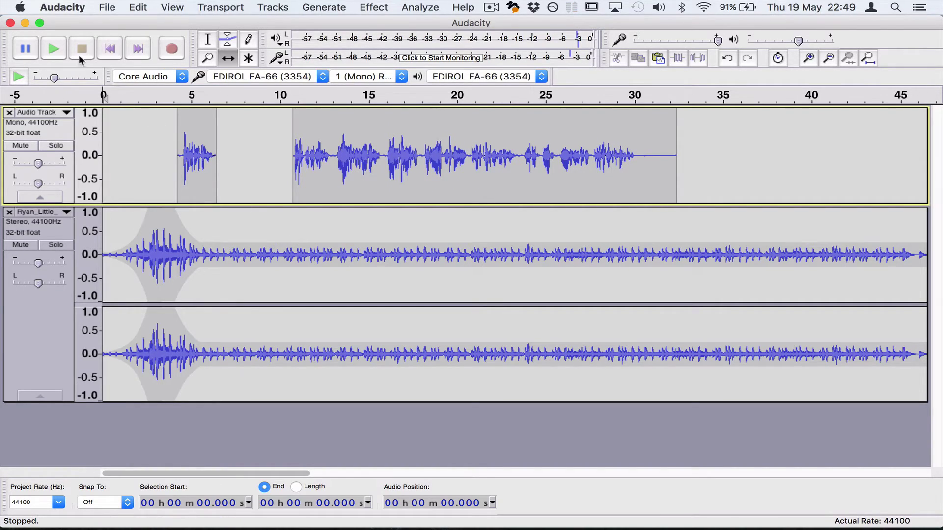
click(56, 55)
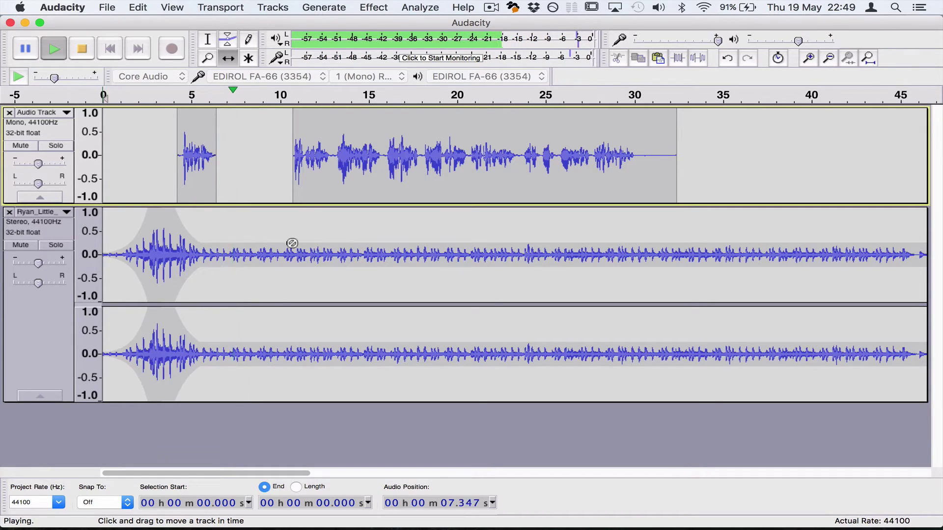
key(space)
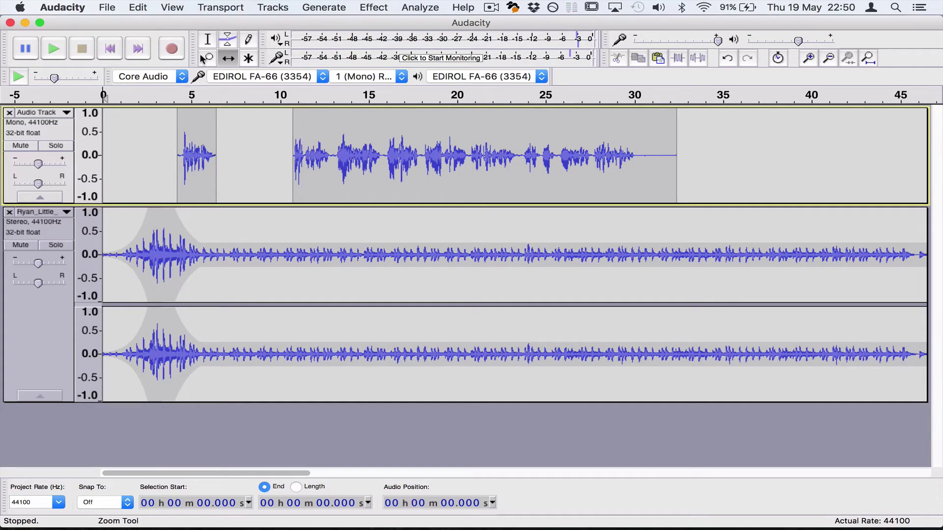
With the Envelope Tool, lift the music to full level after the first clip and pull it down under the long clip
click(228, 39)
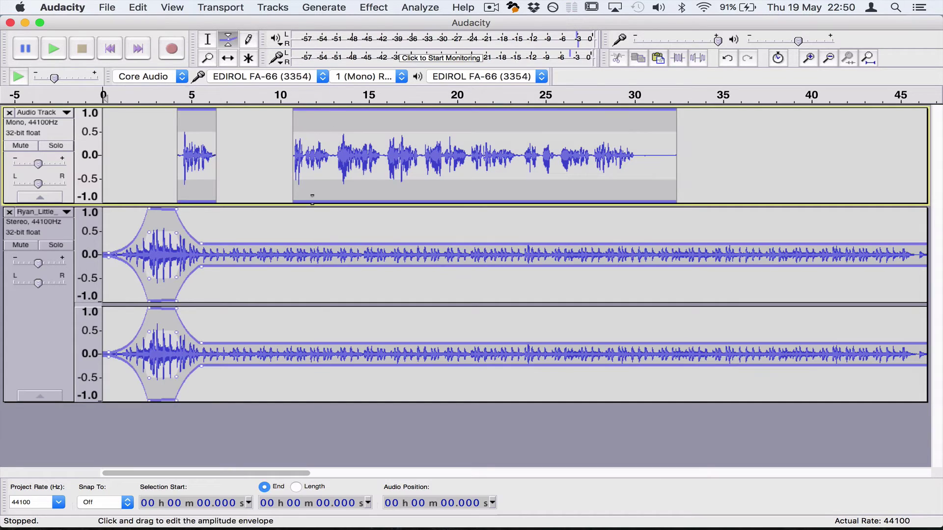
click(220, 244)
drag(234, 241, 236, 214)
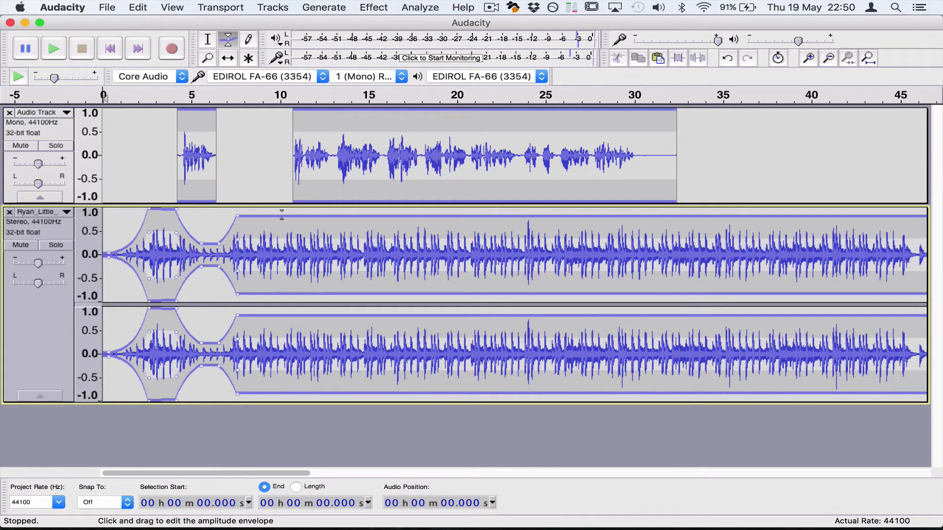
drag(300, 215, 305, 238)
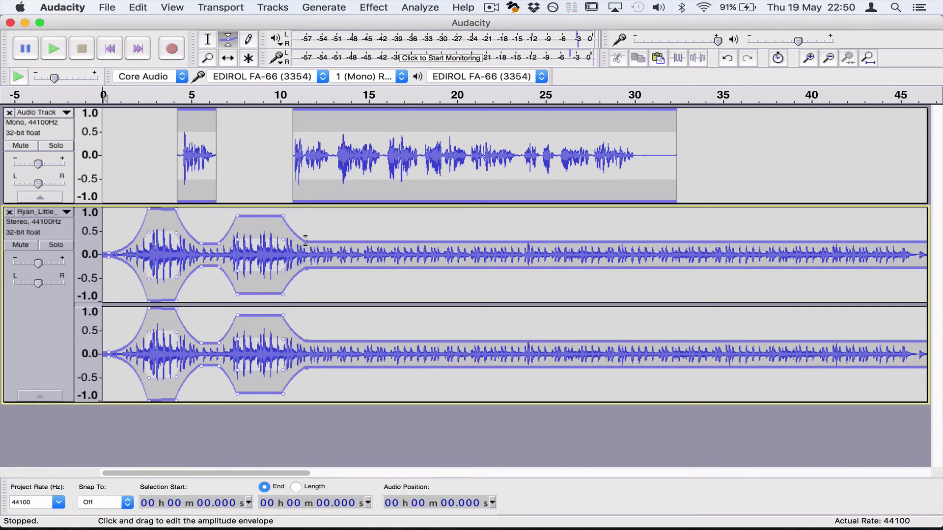
drag(305, 238, 306, 240)
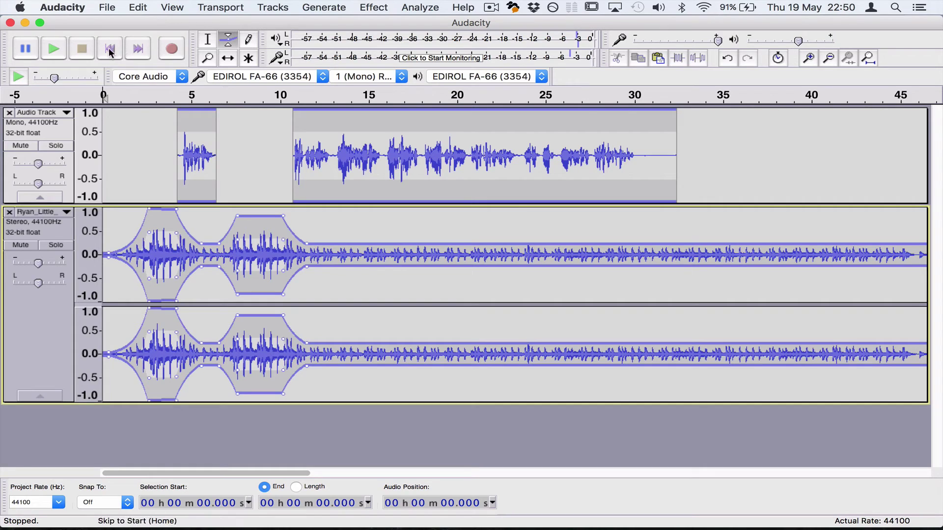
Preview the swell and duck, stop playback, and return to the Selection Tool
click(55, 50)
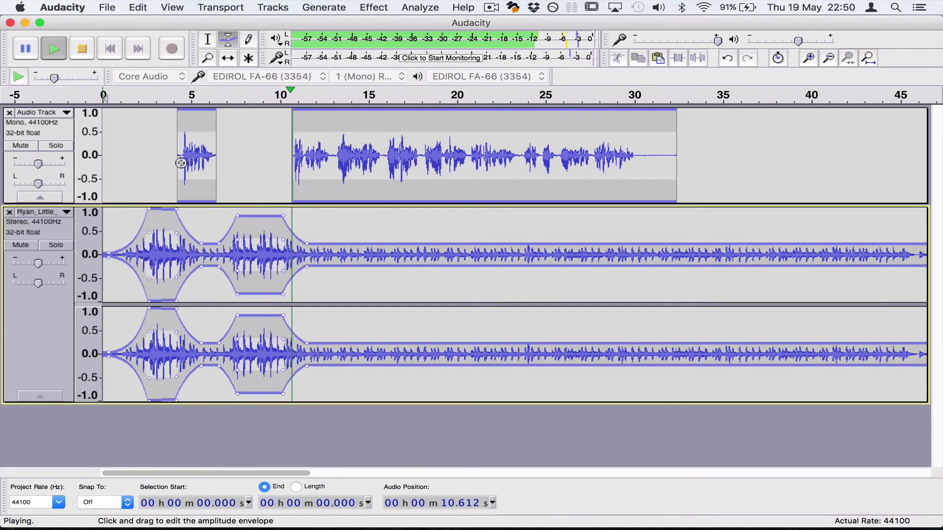
click(84, 50)
key(F1)
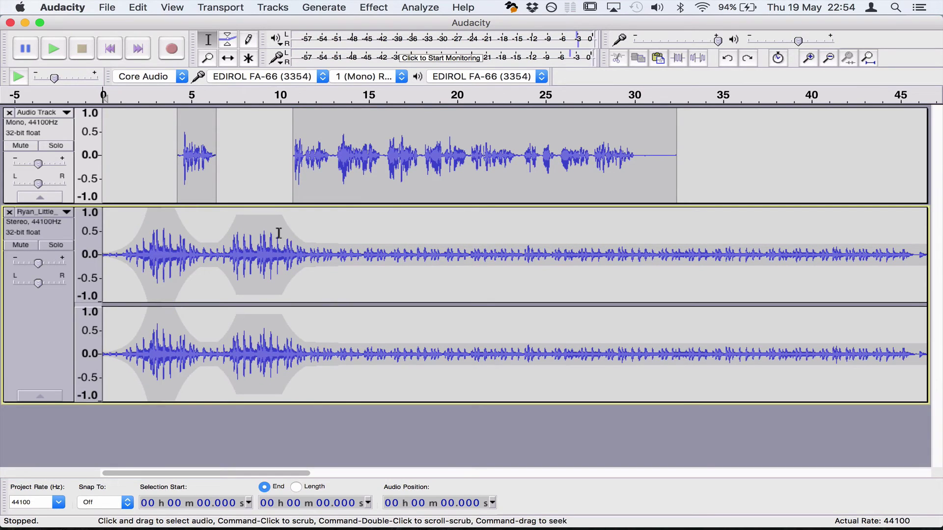